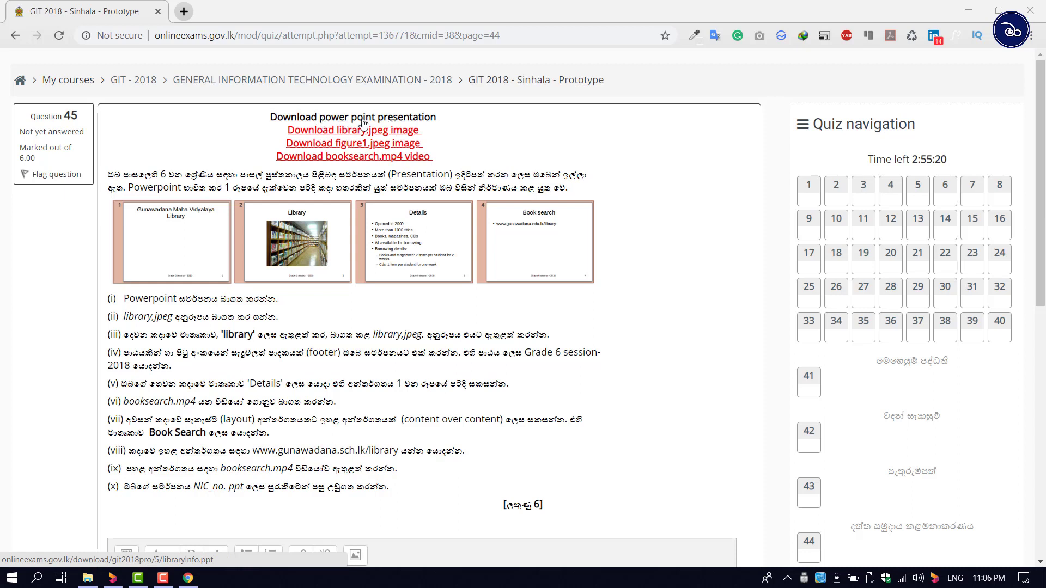
# Step: Download the libraryInfo presentation and the booksearch.mp4 video from question 45
pyautogui.click(364, 123)
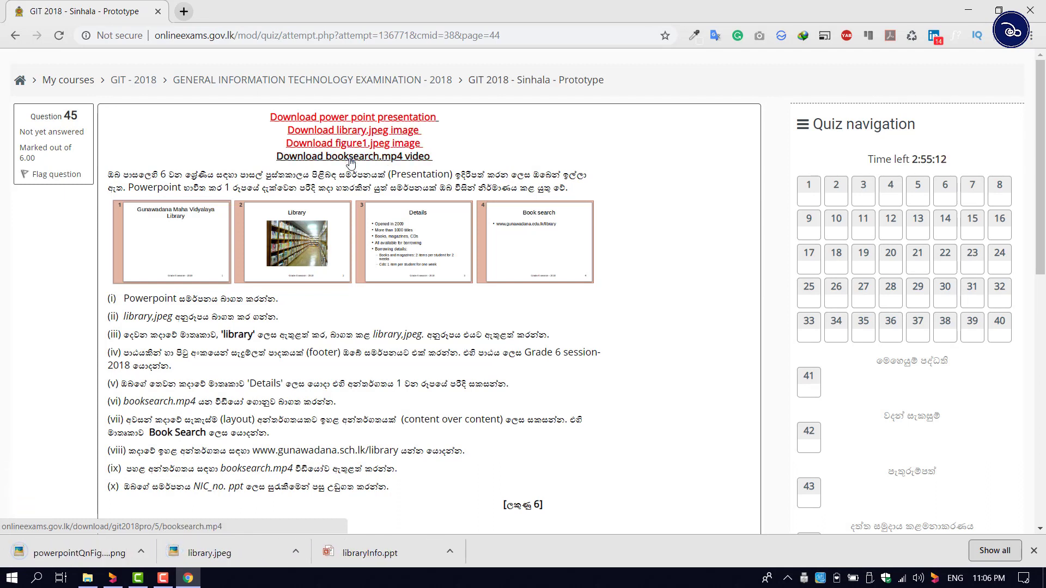
pyautogui.click(351, 158)
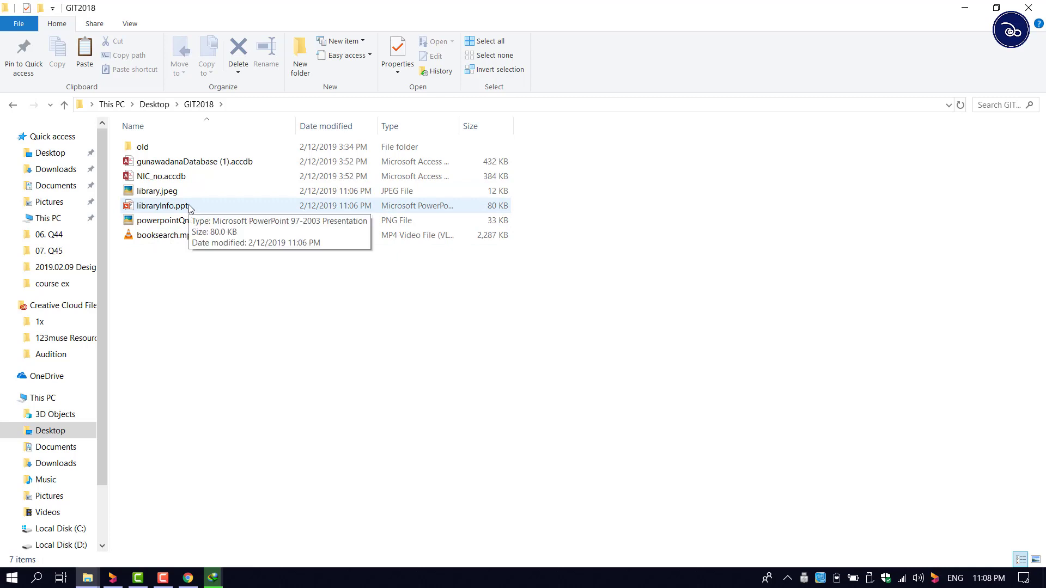
# Step: Launch libraryInfo.ppt from the GIT2018 folder in PowerPoint
pyautogui.doubleClick(189, 207)
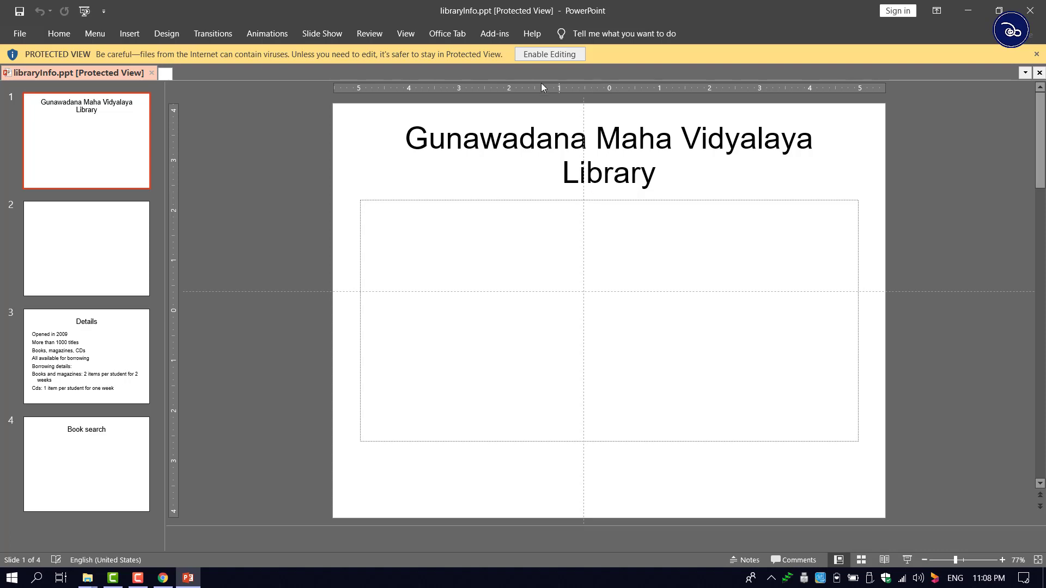
# Step: Enable editing, copy the word 'library' from item (iii), and go to slide 2
pyautogui.click(556, 54)
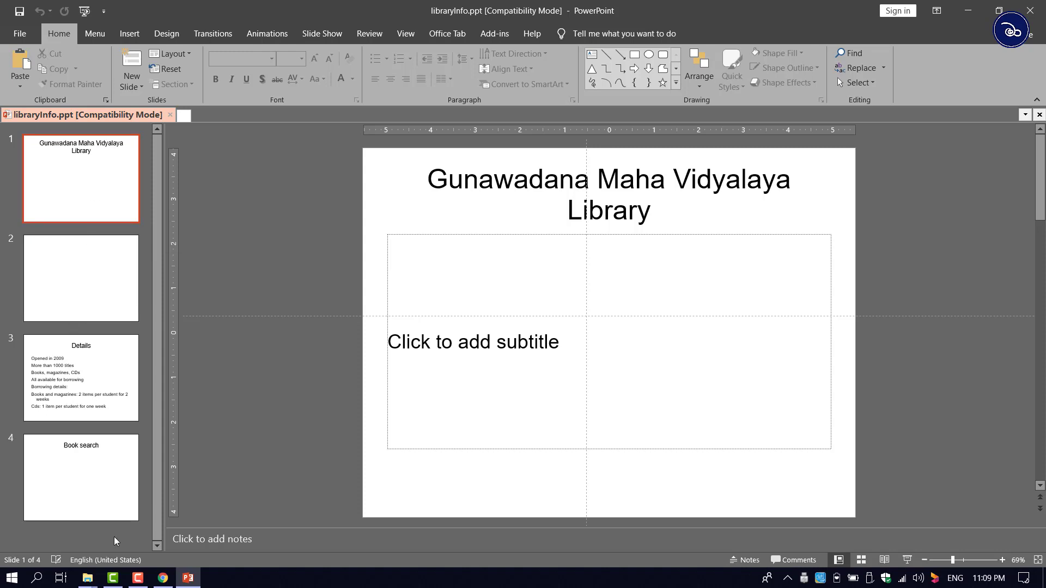
pyautogui.click(163, 578)
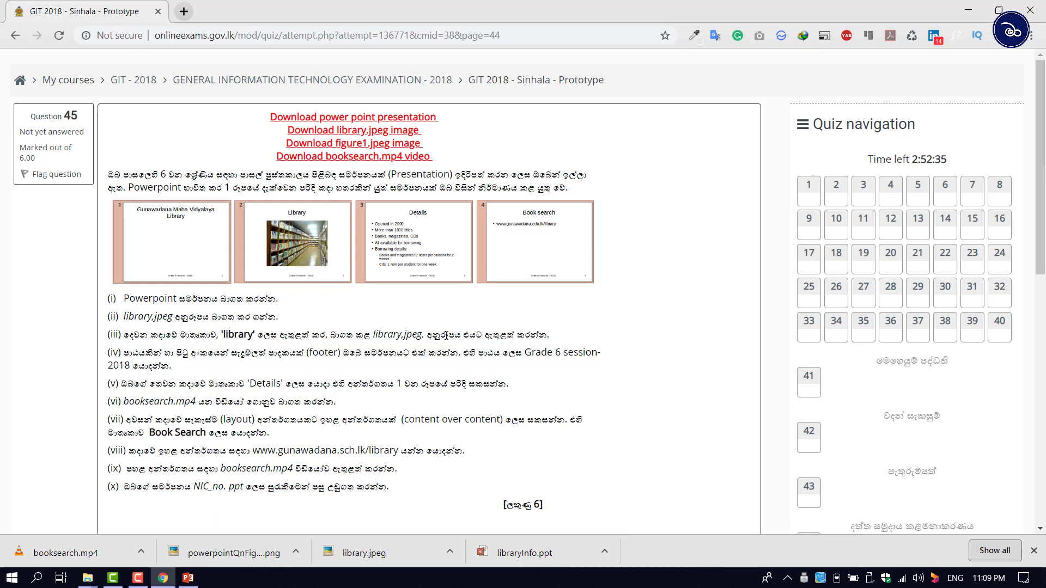
pyautogui.doubleClick(248, 335)
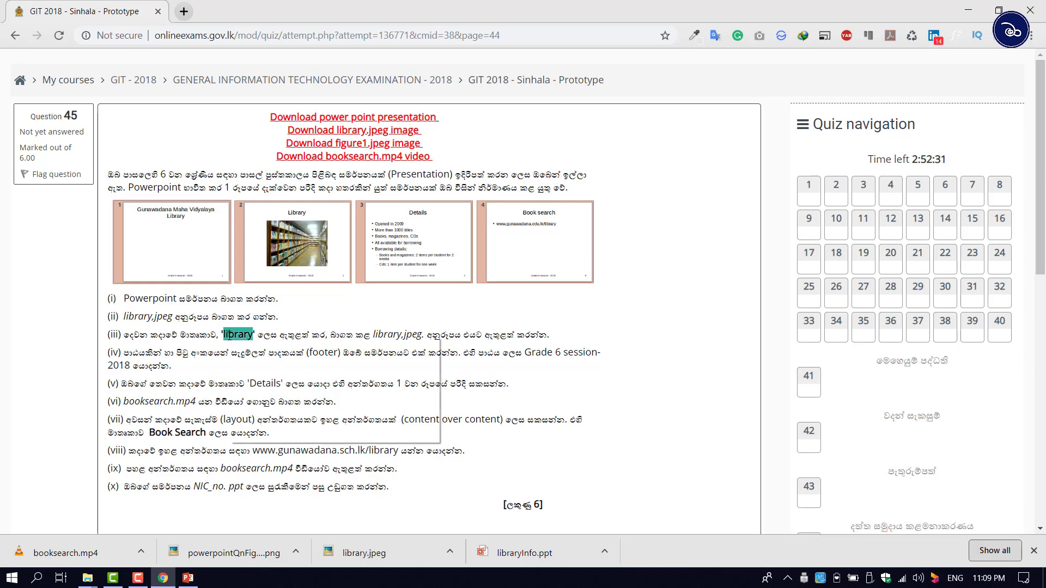
pyautogui.rightClick(229, 336)
pyautogui.click(261, 347)
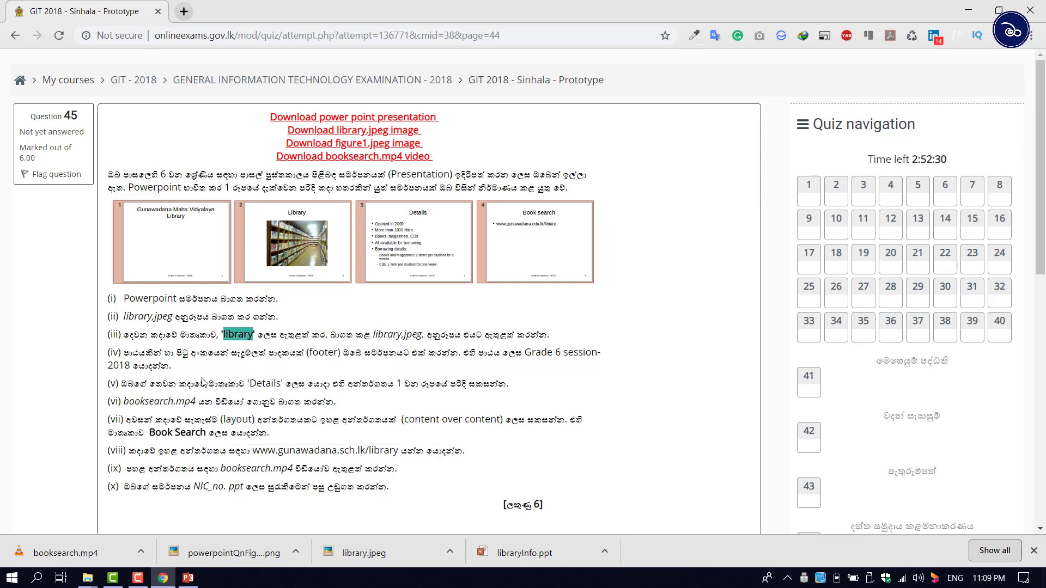
pyautogui.click(188, 578)
pyautogui.click(58, 262)
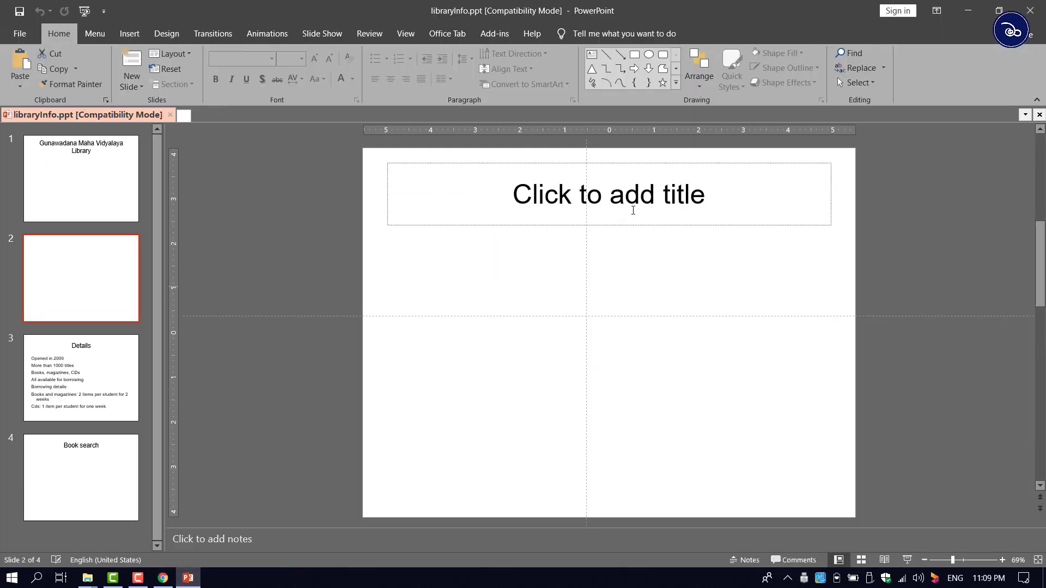
# Step: Paste 'library' as the slide 2 title
pyautogui.click(592, 197)
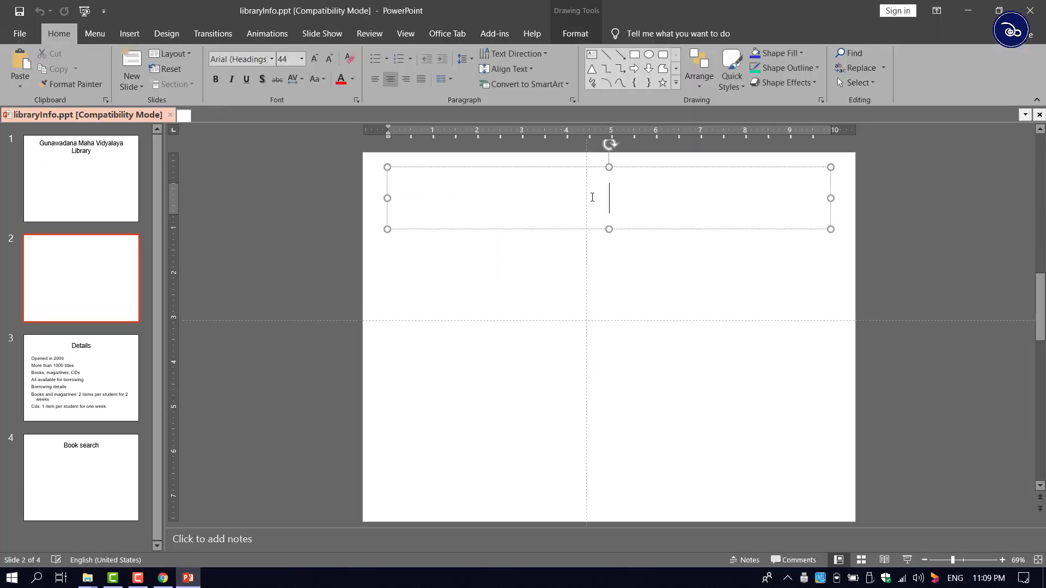
pyautogui.hotkey('ctrl', 'v')
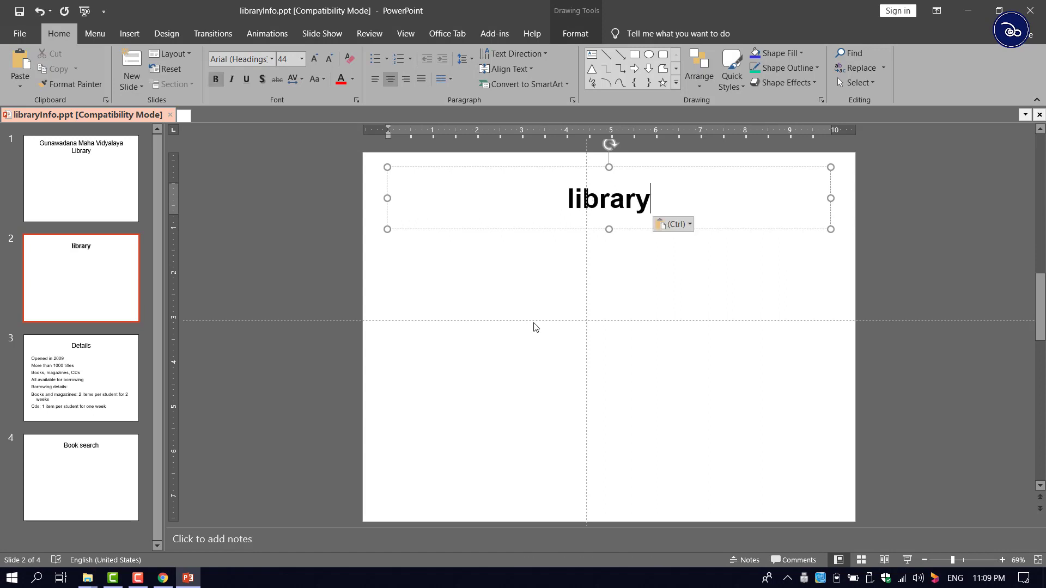
pyautogui.click(534, 327)
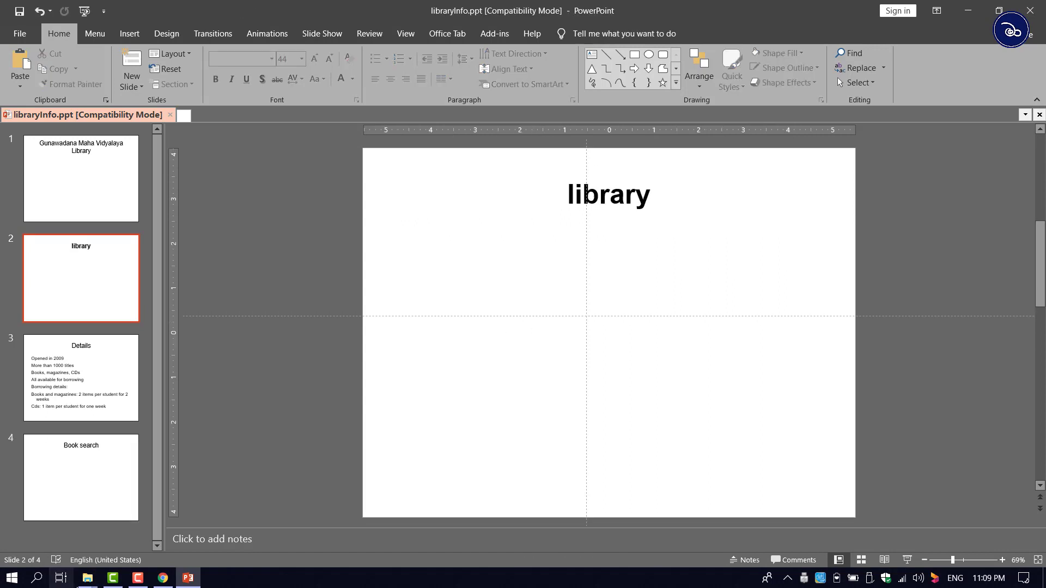
# Step: Drag library.jpeg from the GIT2018 folder onto slide 2, enlarge it and place it beneath the title
pyautogui.click(79, 584)
pyautogui.click(183, 532)
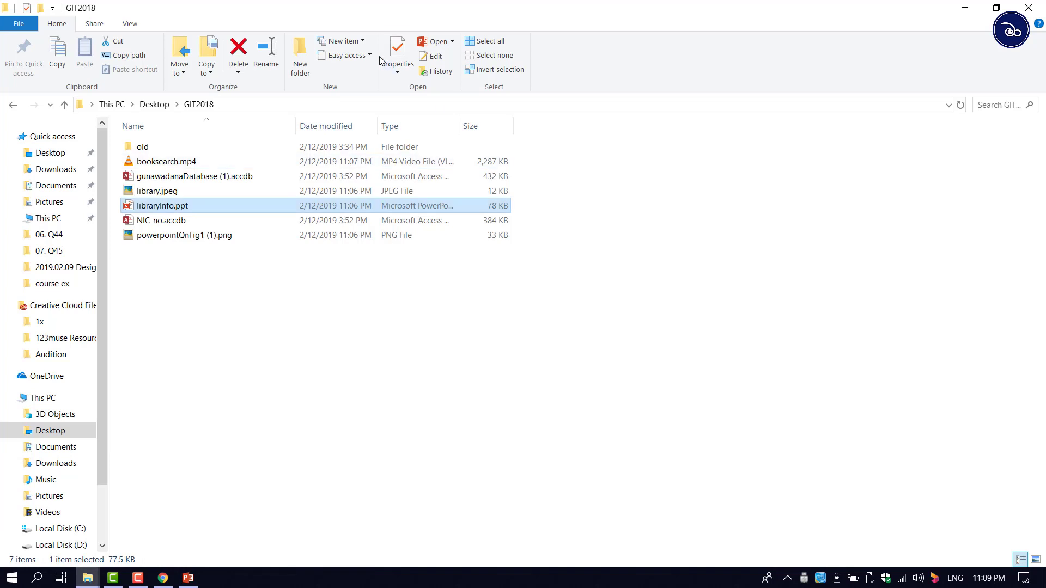
pyautogui.click(160, 192)
pyautogui.moveTo(163, 194); pyautogui.dragTo(647, 341)
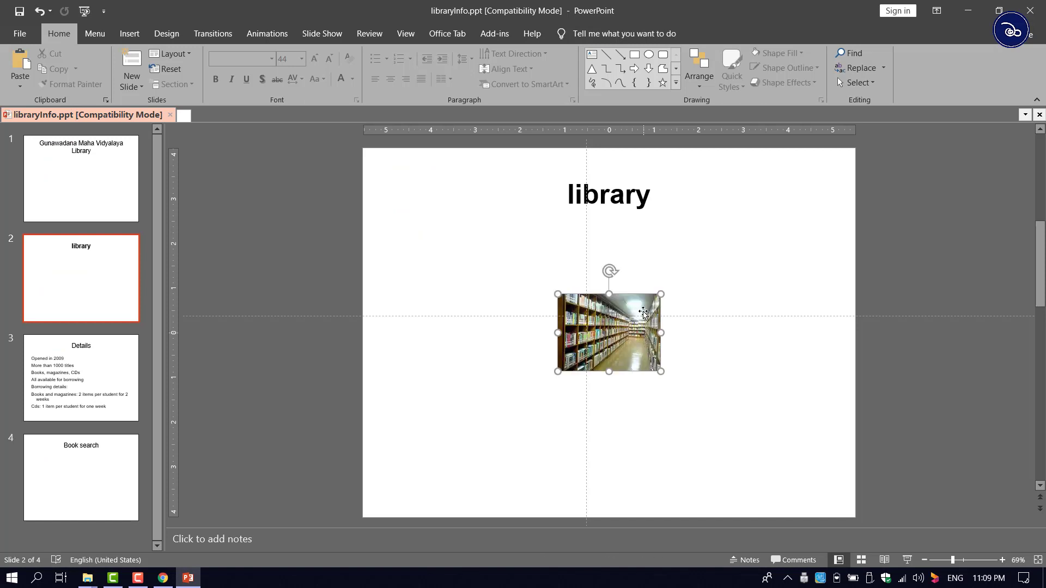
pyautogui.moveTo(607, 303); pyautogui.dragTo(509, 233)
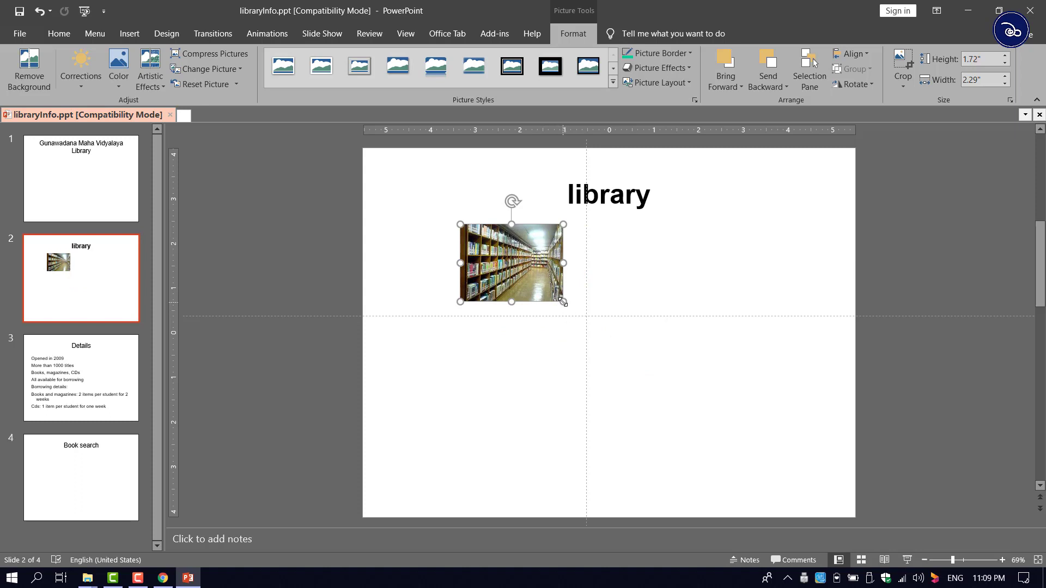
pyautogui.moveTo(563, 303); pyautogui.dragTo(762, 483)
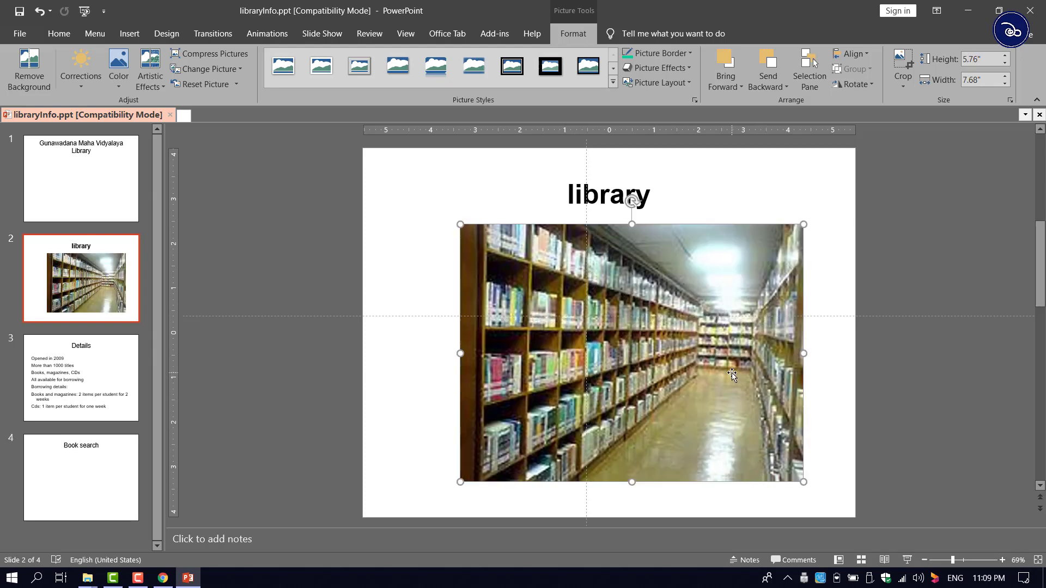
pyautogui.moveTo(728, 375); pyautogui.dragTo(700, 373)
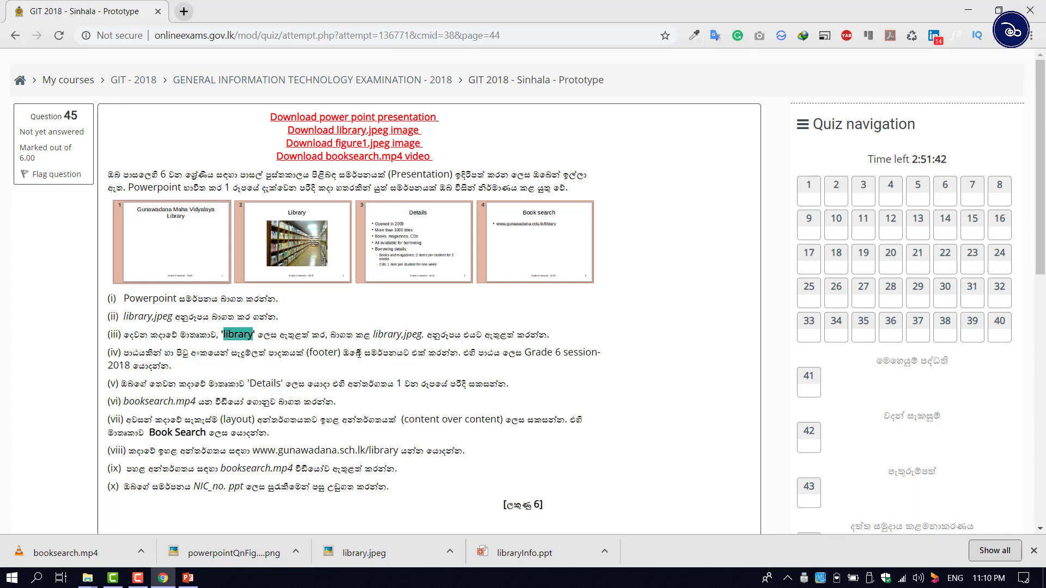
# Step: Select 'Grade 6 session-2018' in item (iv) and return to PowerPoint
pyautogui.click(528, 354)
pyautogui.moveTo(527, 354); pyautogui.dragTo(133, 368)
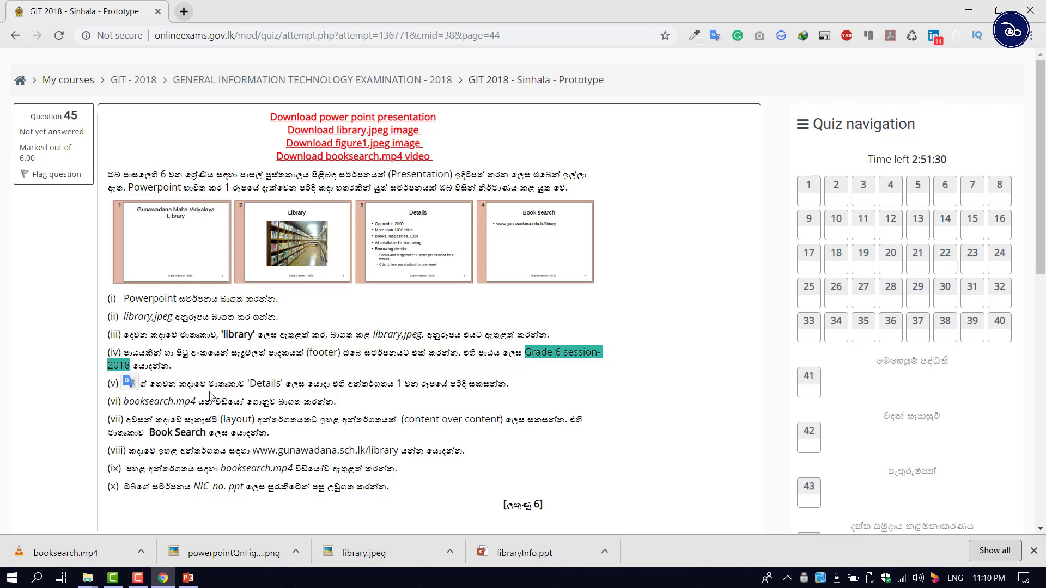
pyautogui.moveTo(197, 583)
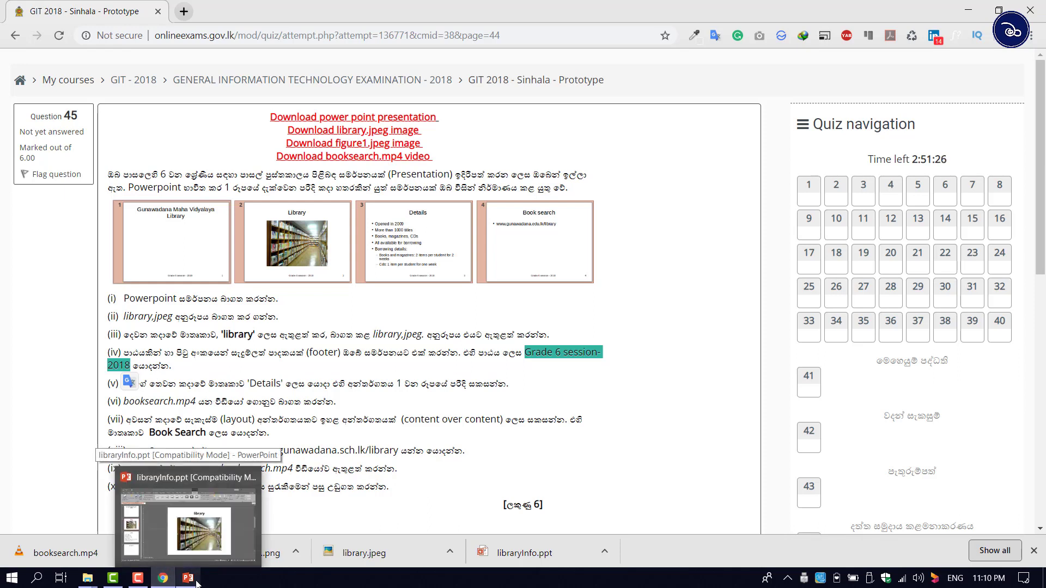
pyautogui.click(196, 582)
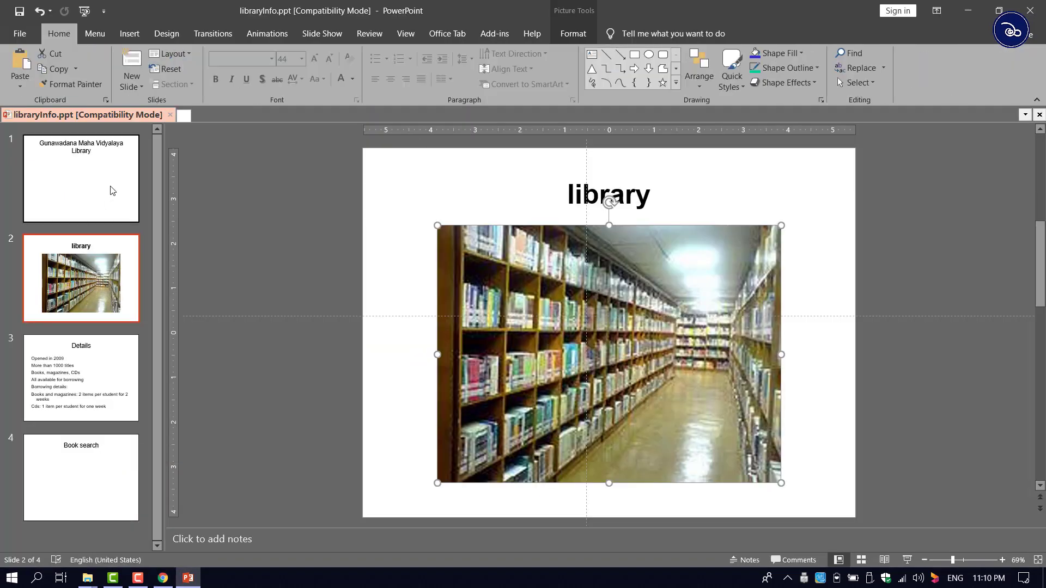
# Step: Apply slide numbers and the footer 'Grade 6 session-2018' to all slides via Header & Footer
pyautogui.click(94, 188)
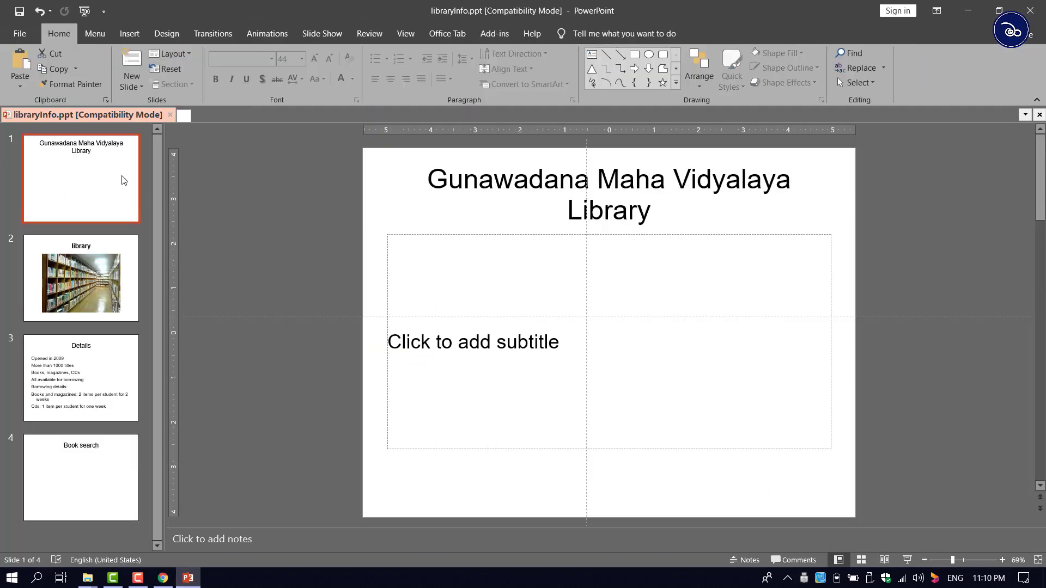
pyautogui.click(125, 33)
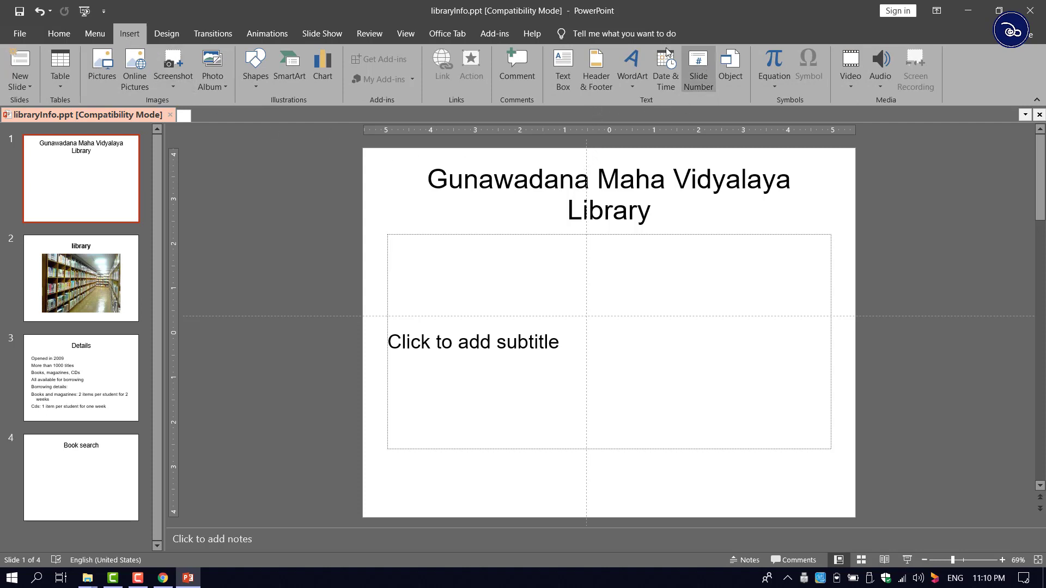
pyautogui.click(603, 73)
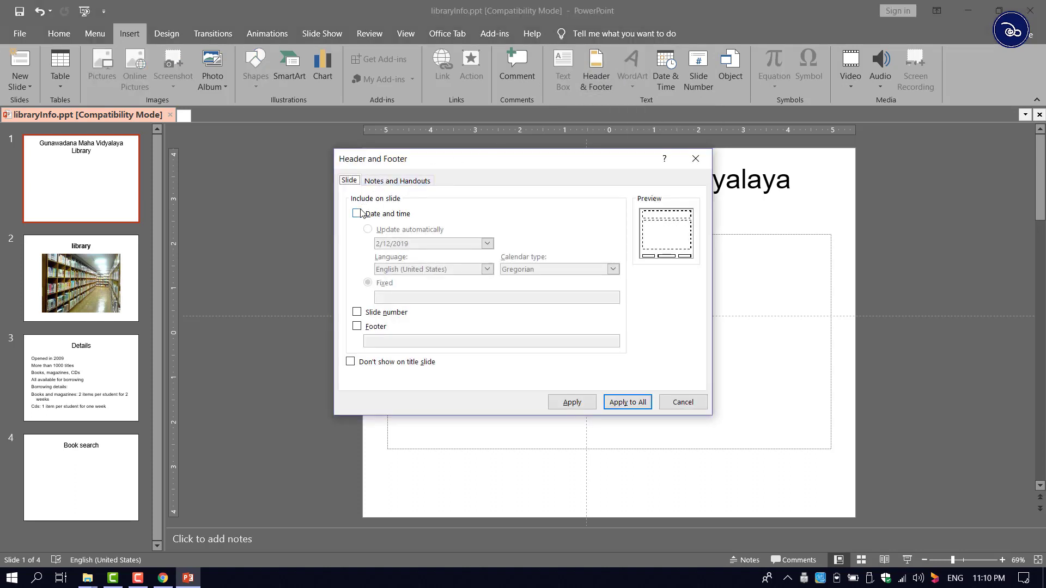
pyautogui.click(357, 327)
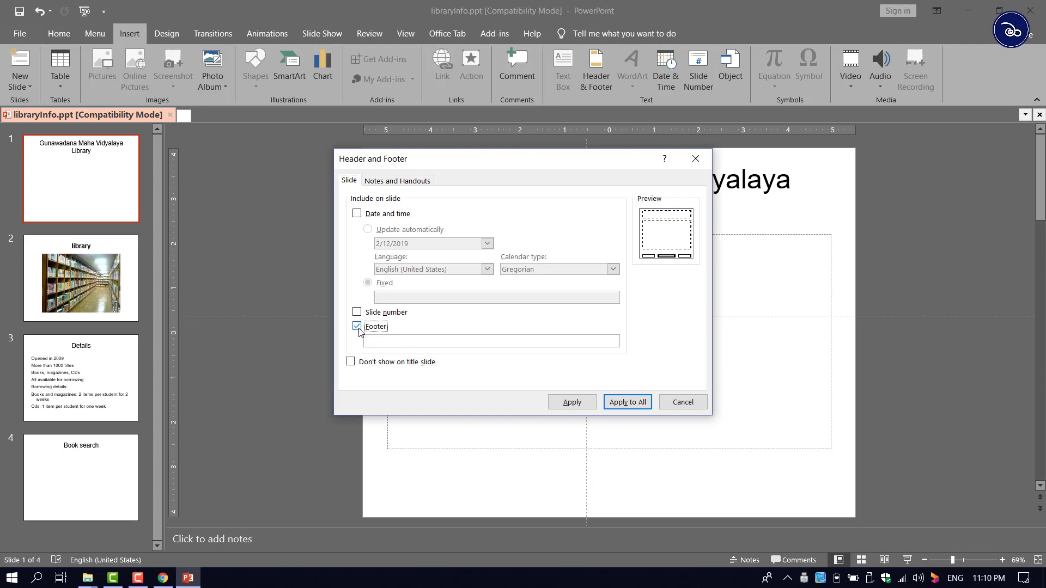
pyautogui.click(357, 313)
pyautogui.click(378, 340)
pyautogui.hotkey('ctrl', 'v')
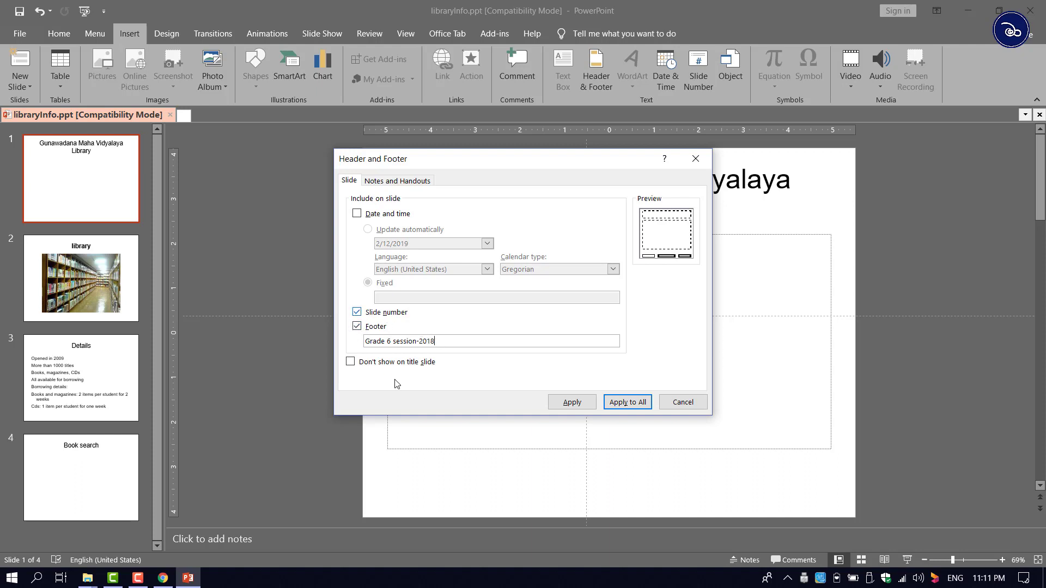
pyautogui.click(638, 404)
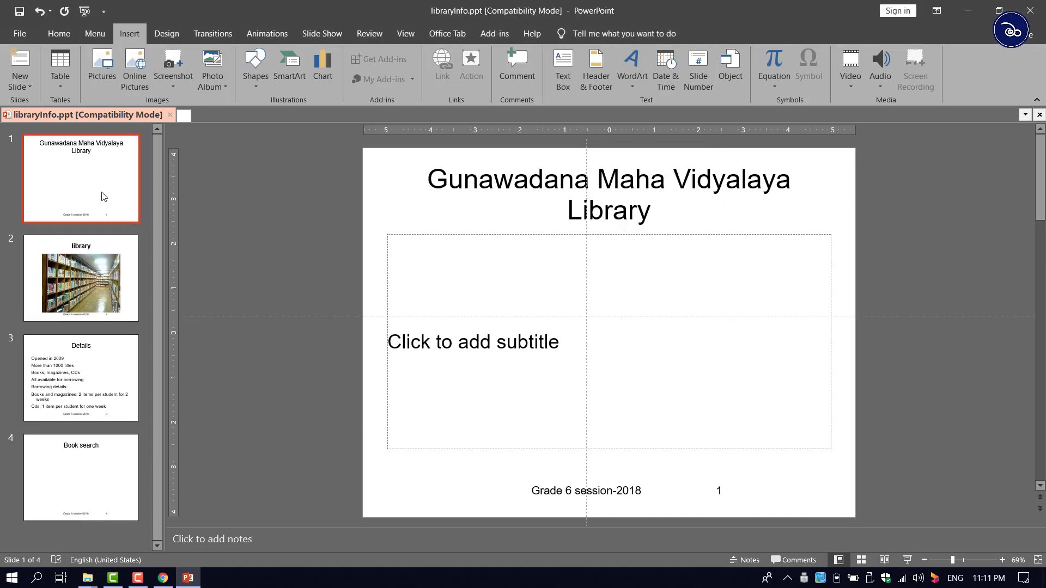
# Step: Check slides 2–4 for the new footer and number, then return to slide 1
pyautogui.click(101, 294)
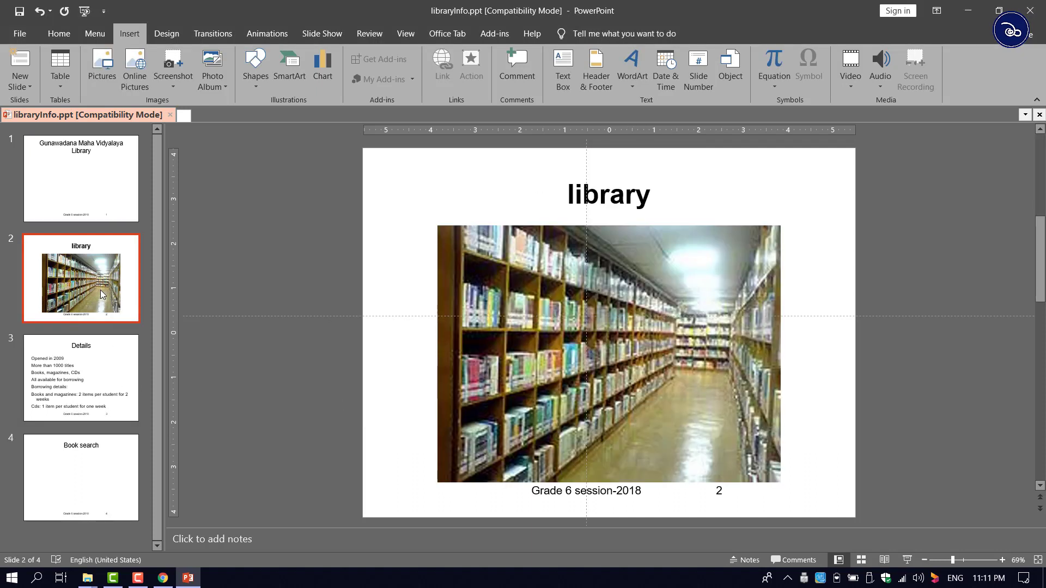
pyautogui.click(107, 382)
pyautogui.click(105, 474)
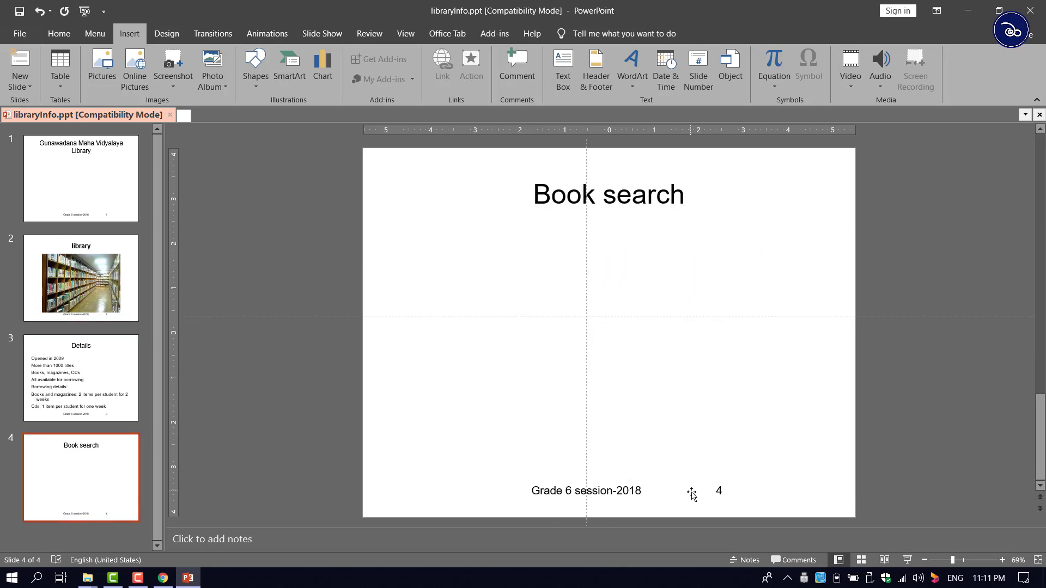
pyautogui.click(75, 200)
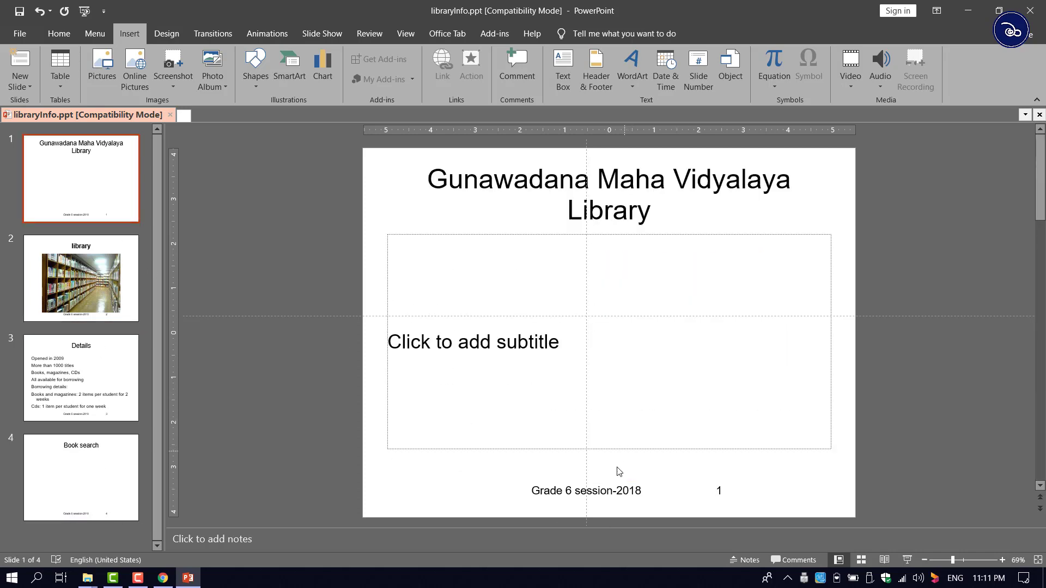
# Step: Select the word 'Details' in part (v) of the question in Chrome
pyautogui.hotkey('alt', 'Tab')
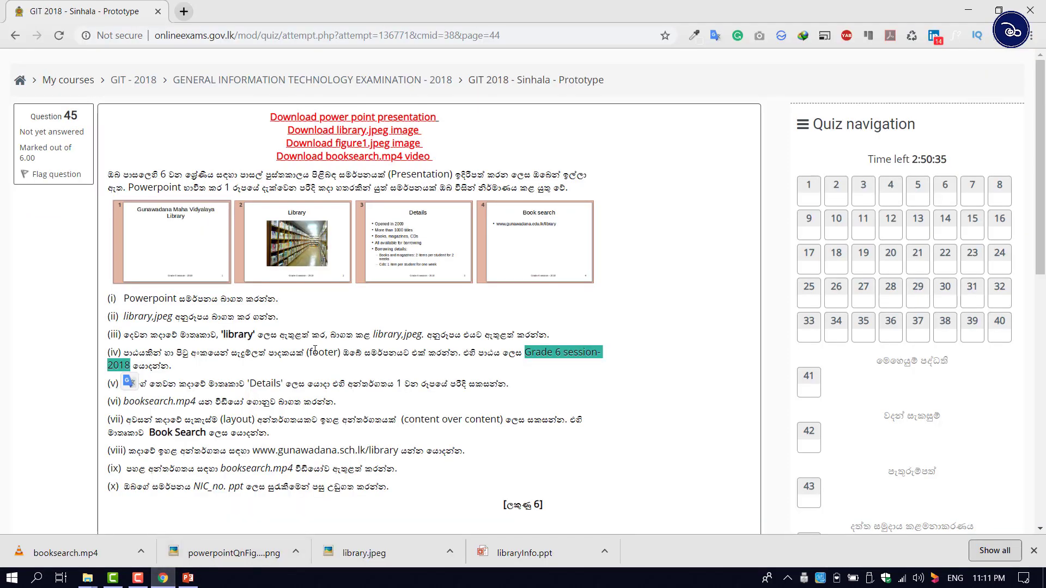
pyautogui.click(108, 383)
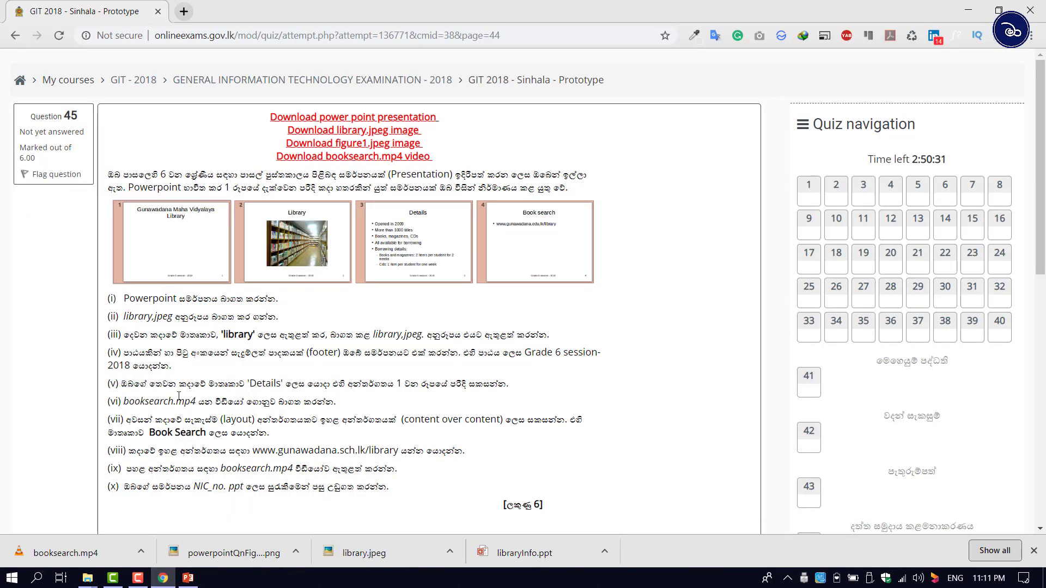
pyautogui.moveTo(248, 383); pyautogui.dragTo(281, 384)
pyautogui.hotkey('ctrl', 'c')
pyautogui.click(248, 383)
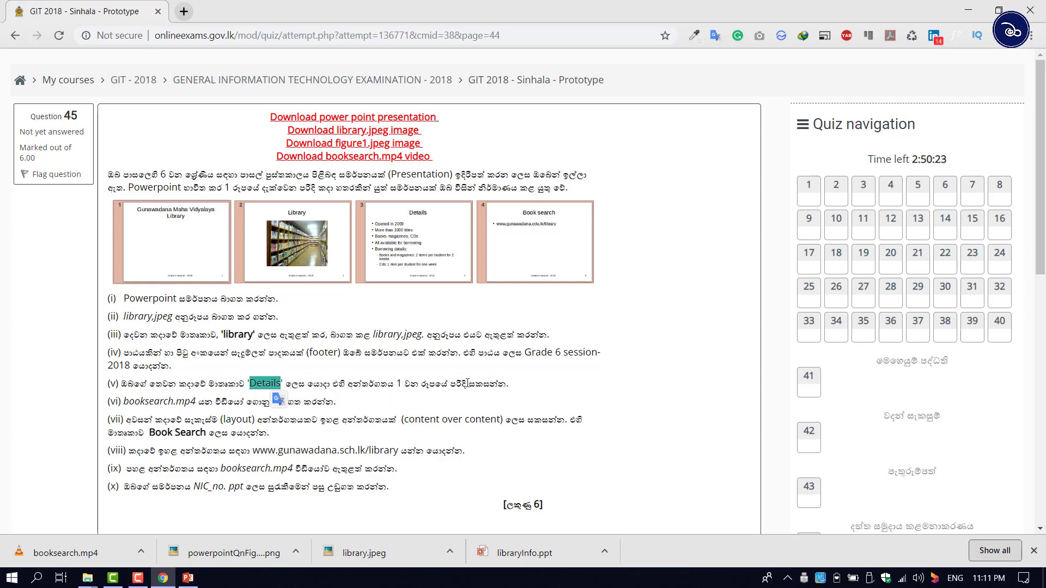
# Step: Paste 'Details' over the title of slide 3
pyautogui.hotkey('alt', 'Tab')
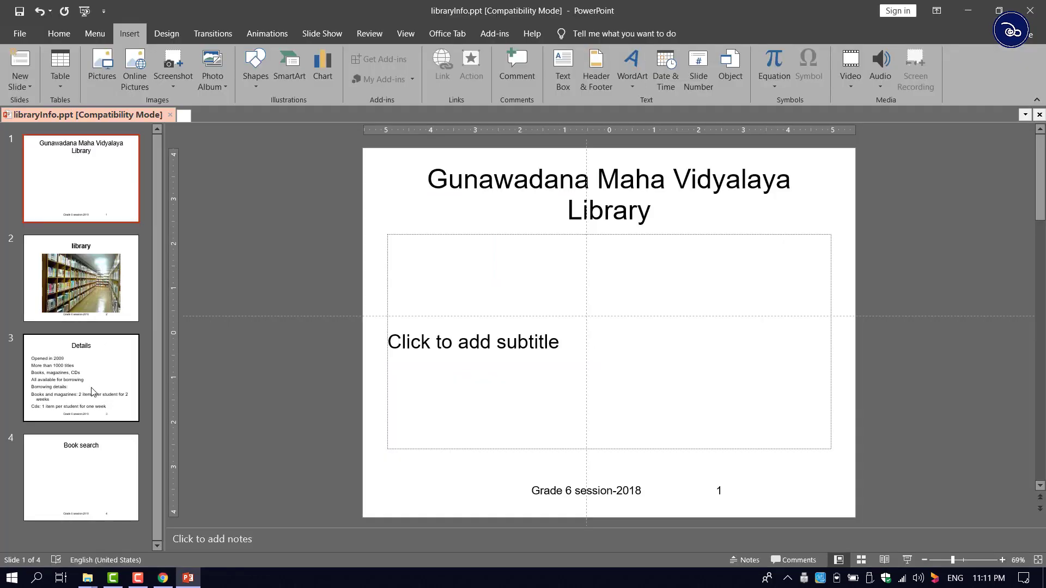
pyautogui.click(93, 391)
pyautogui.click(608, 202)
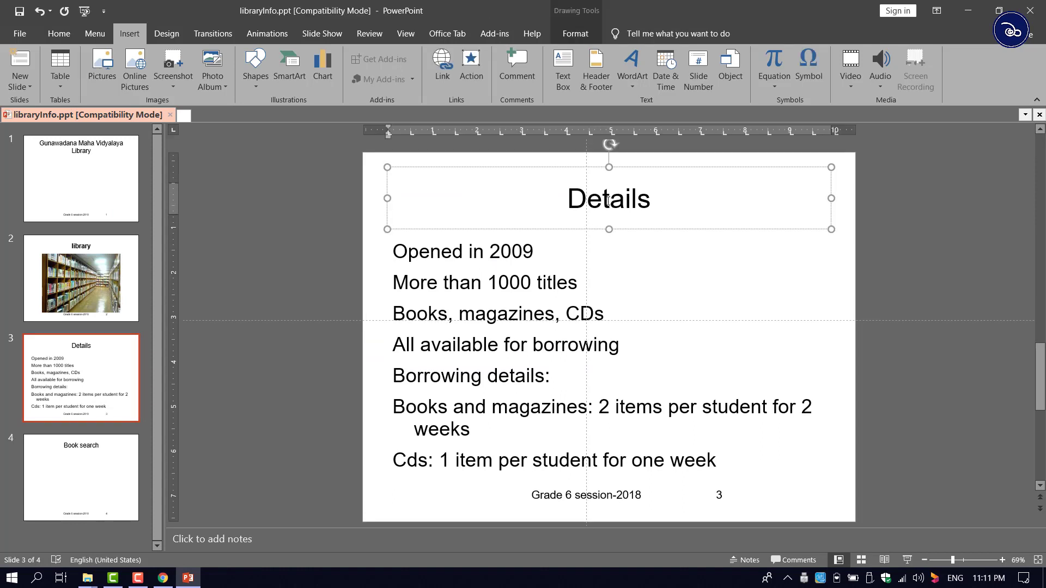
pyautogui.doubleClick(607, 199)
pyautogui.hotkey('ctrl', 'v')
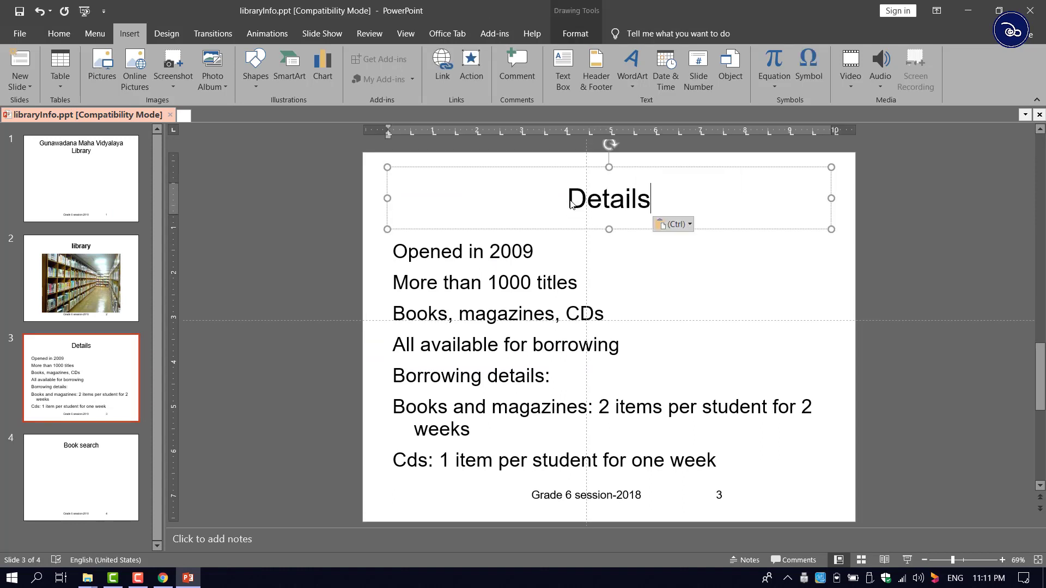
# Step: Select every line of the Details body list
pyautogui.click(436, 419)
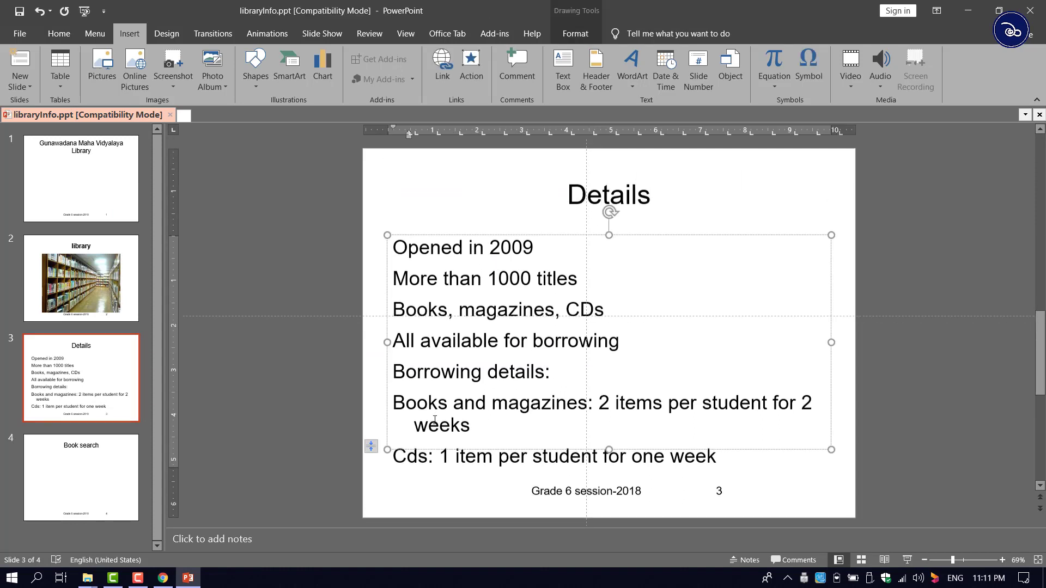
pyautogui.moveTo(393, 246); pyautogui.dragTo(549, 373)
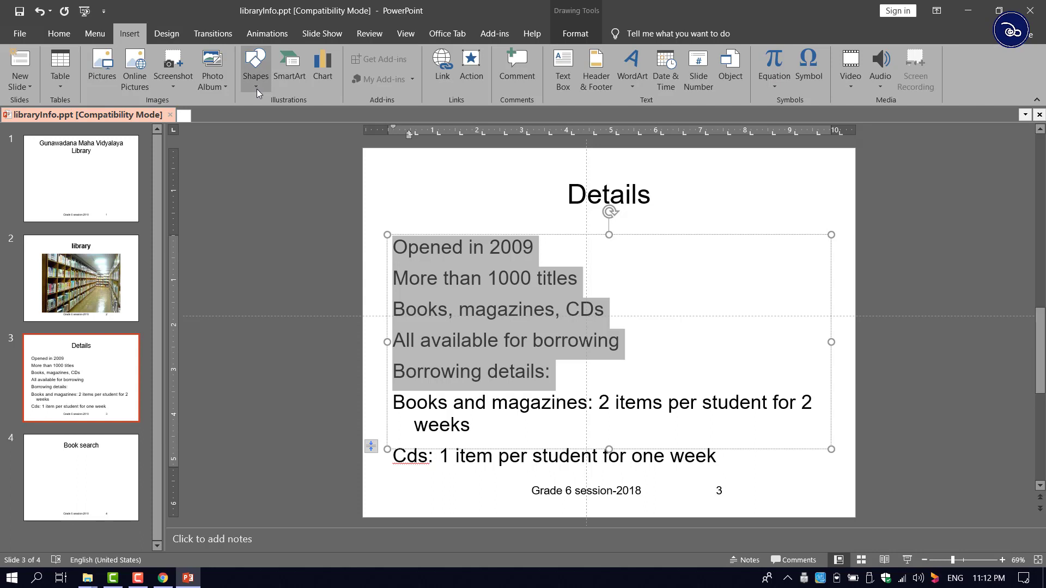
pyautogui.click(472, 371)
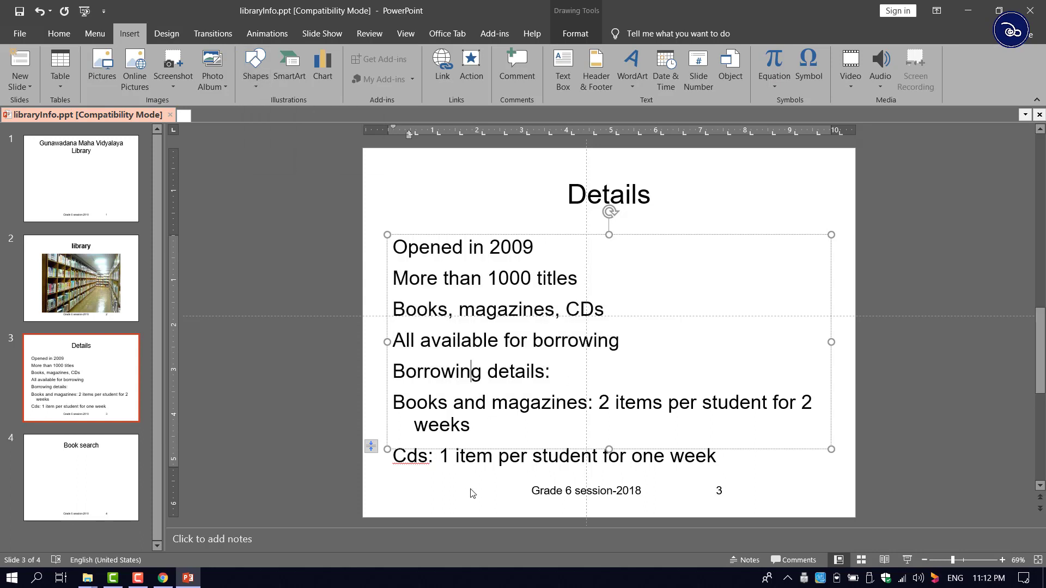
pyautogui.moveTo(717, 458); pyautogui.dragTo(392, 246)
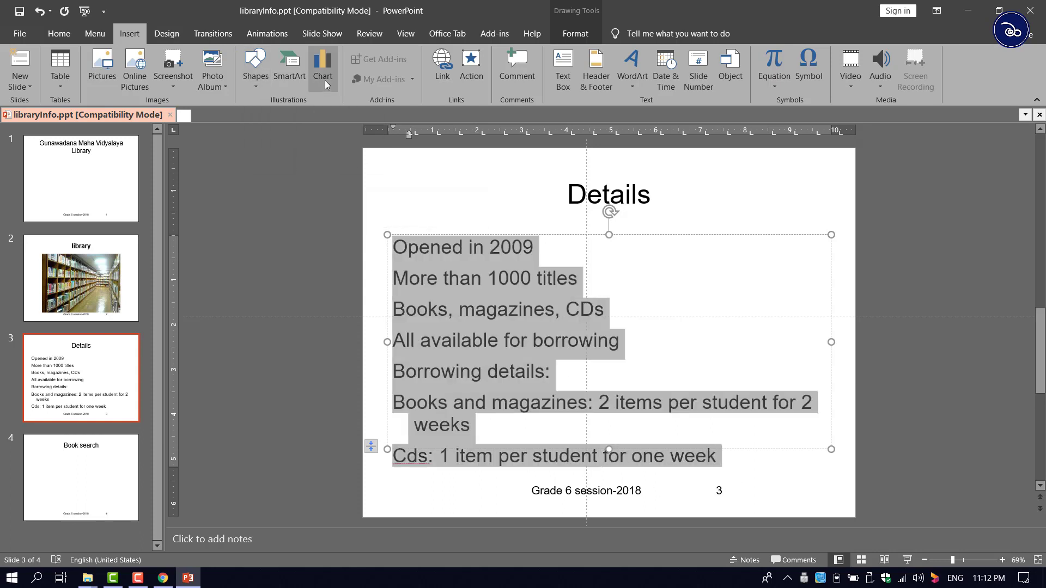
pyautogui.click(55, 34)
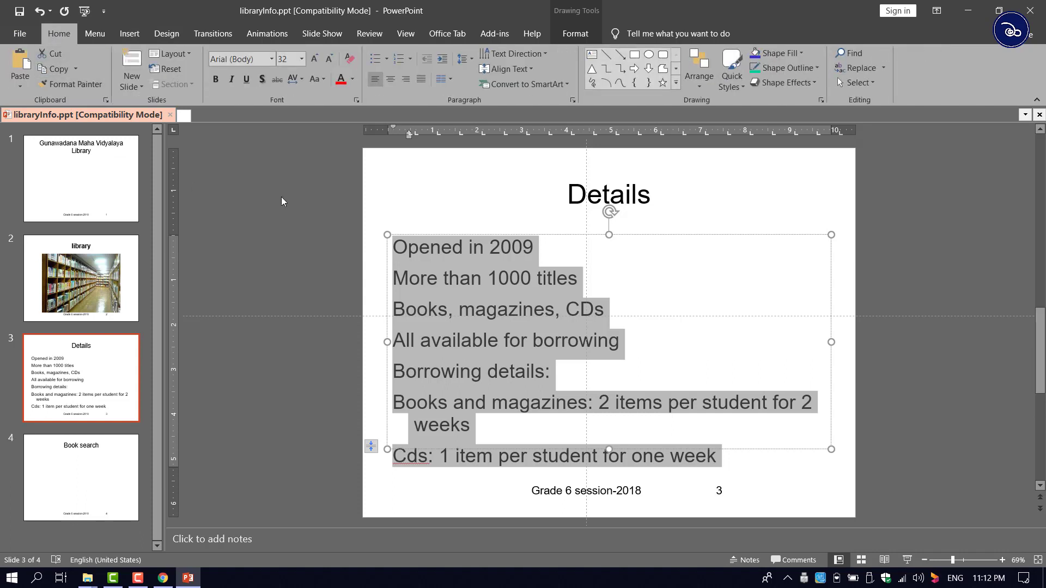
pyautogui.click(387, 57)
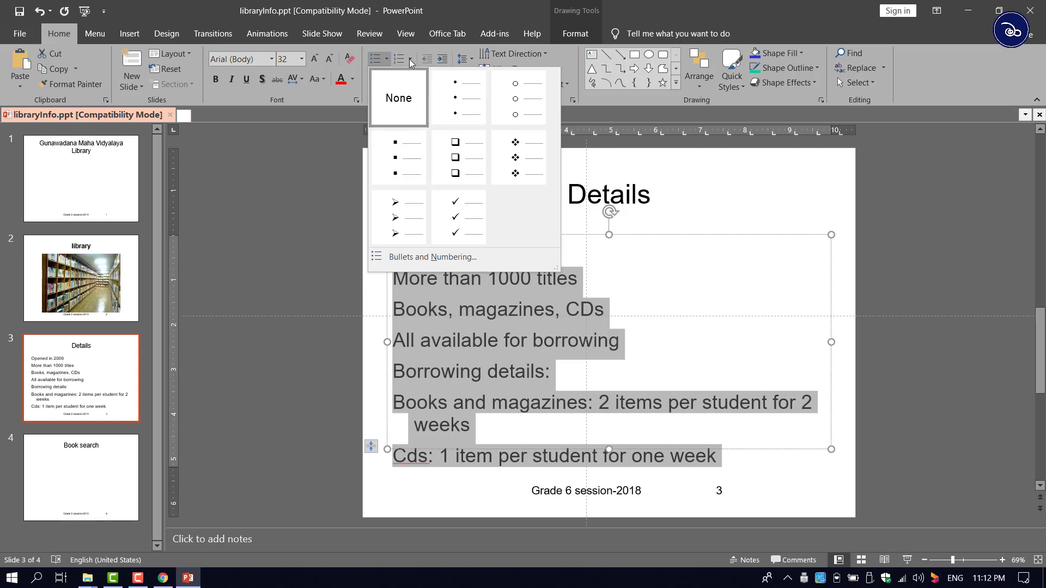
pyautogui.click(410, 58)
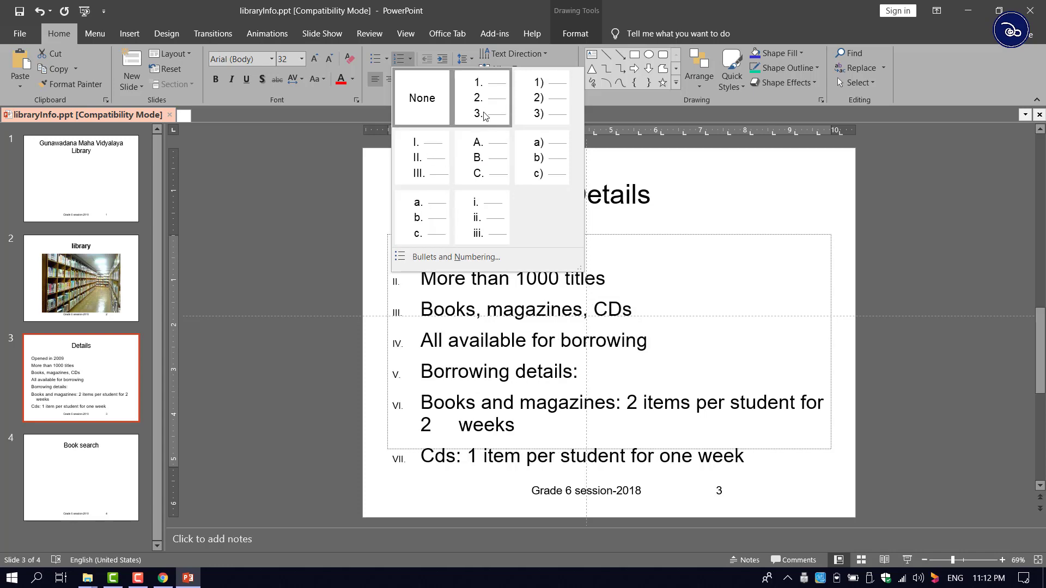
pyautogui.click(386, 60)
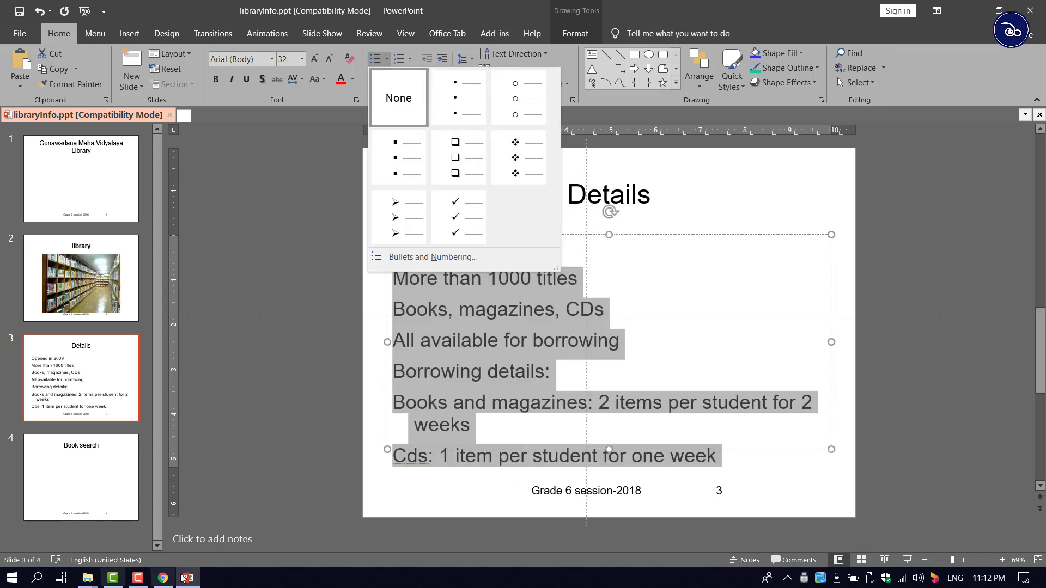
pyautogui.click(163, 578)
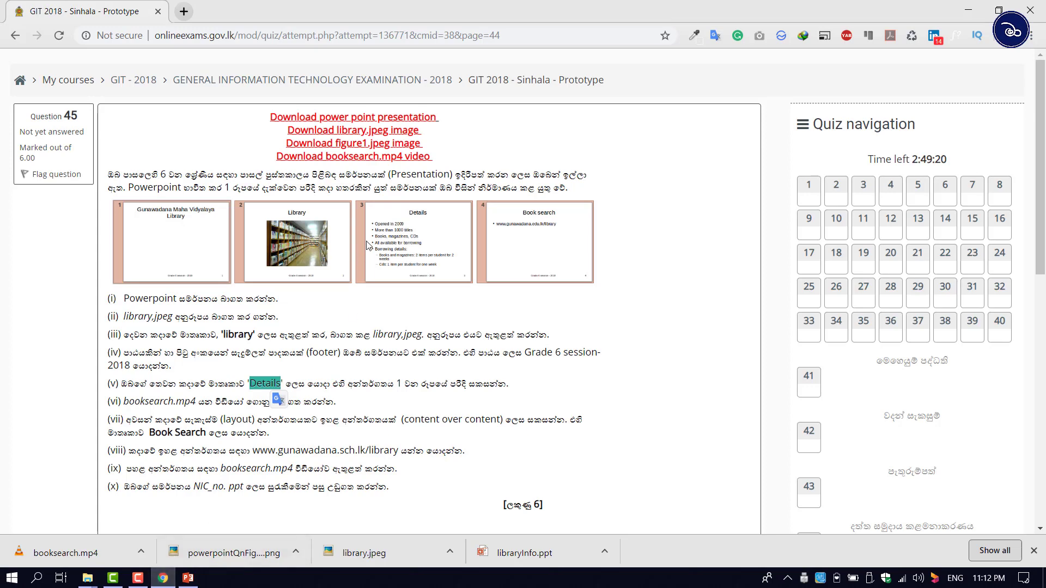
# Step: Apply filled round bullets to the Details list
pyautogui.click(188, 578)
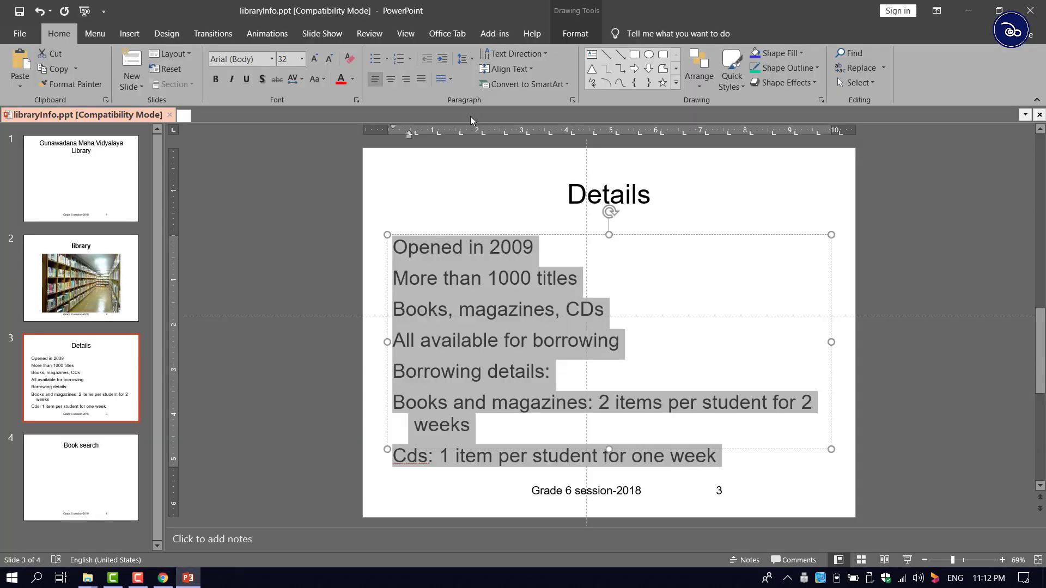
pyautogui.click(386, 60)
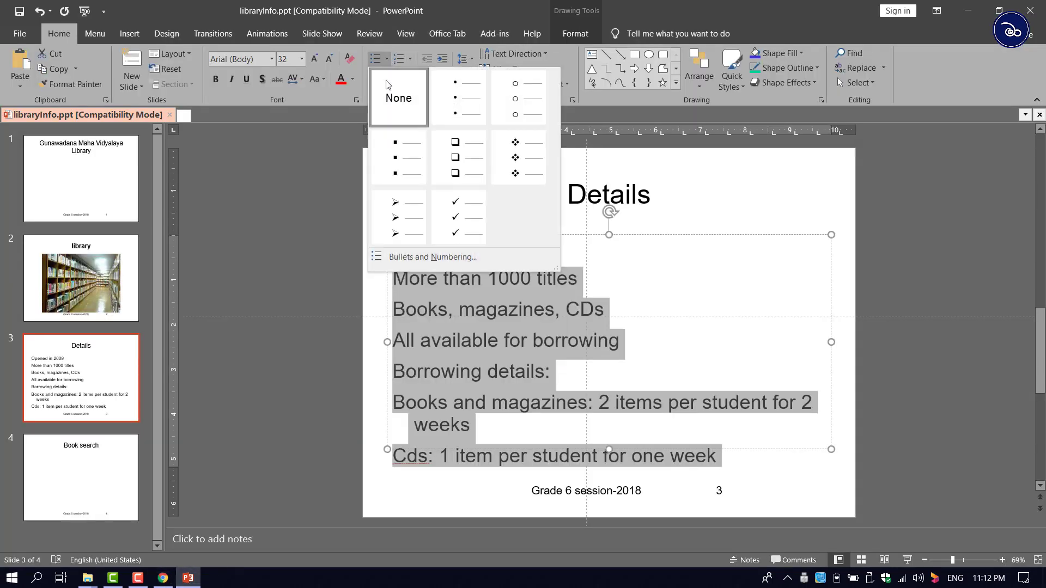
pyautogui.click(472, 96)
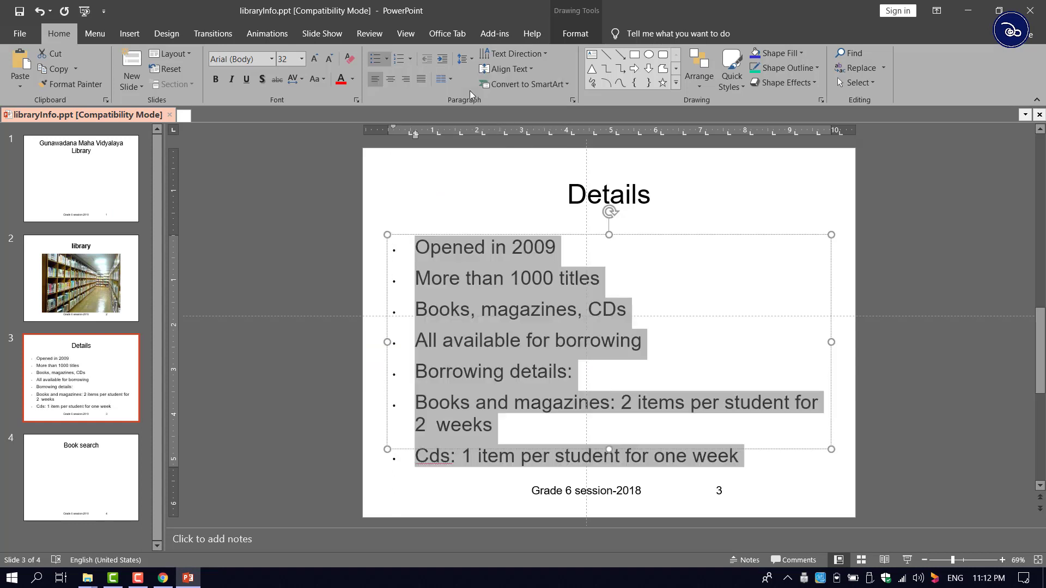
# Step: Set the round bullets to 70% of text size in Bullets and Numbering
pyautogui.click(388, 59)
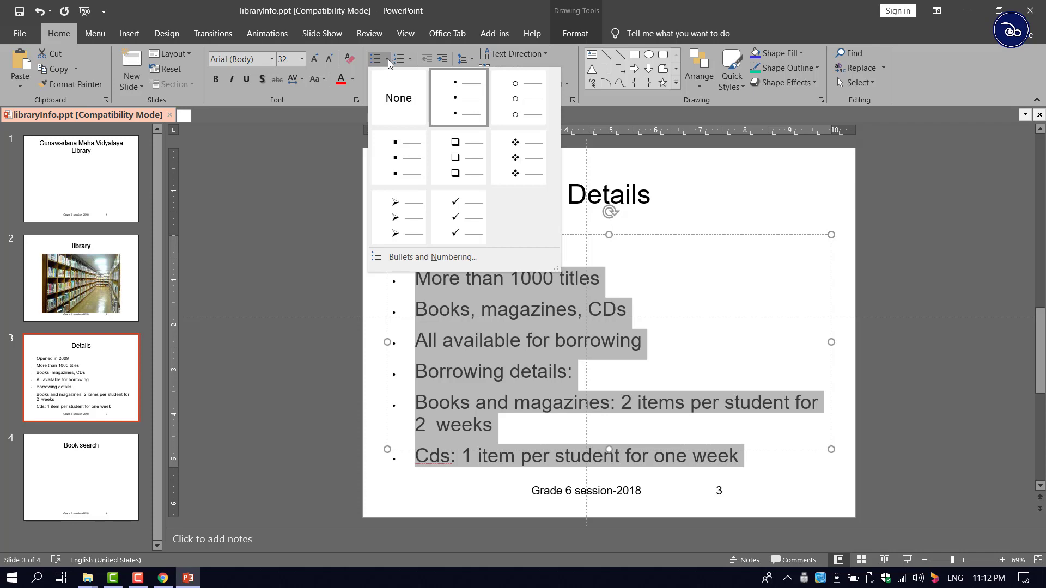
pyautogui.click(415, 260)
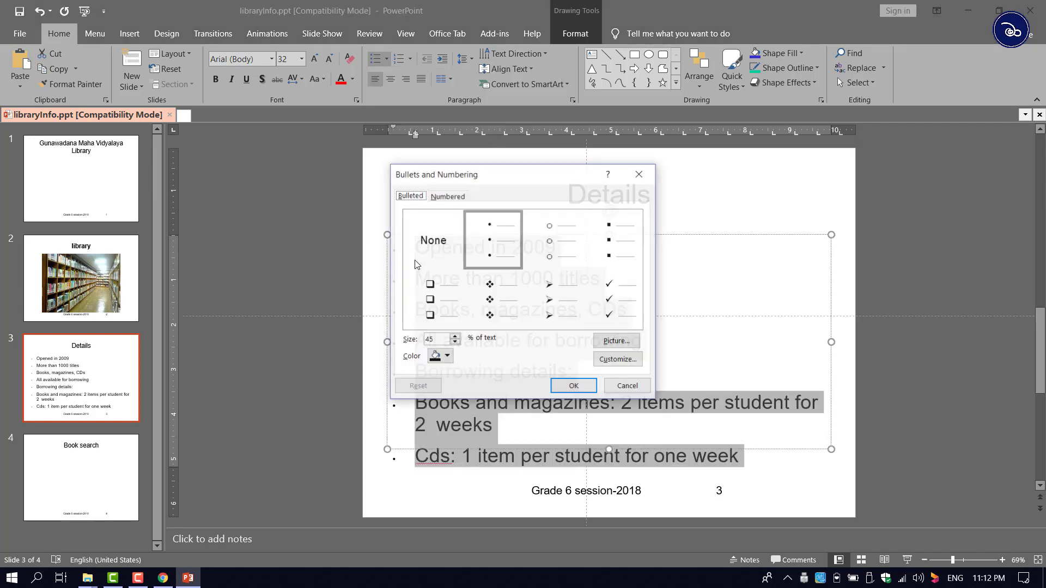
pyautogui.click(501, 250)
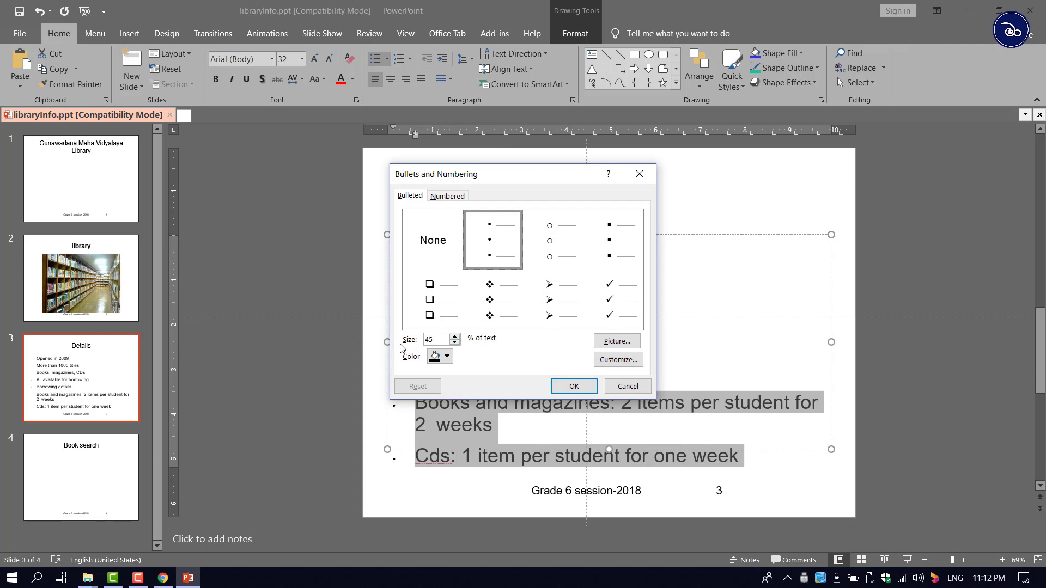
pyautogui.click(455, 336)
pyautogui.click(574, 387)
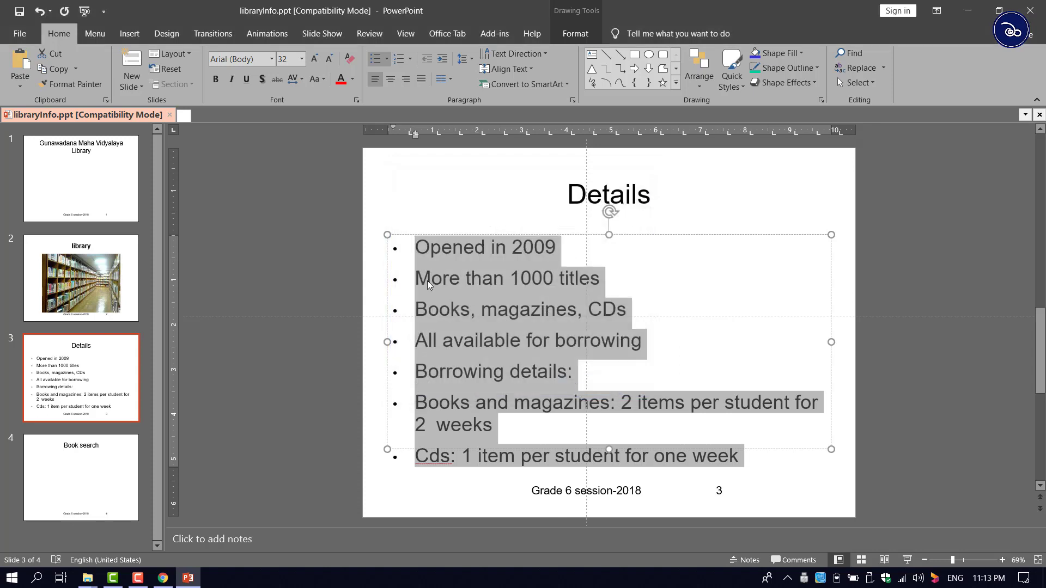
# Step: Indent the 'Books and magazines' and 'Cds' lines as sub-points under Borrowing details
pyautogui.click(417, 404)
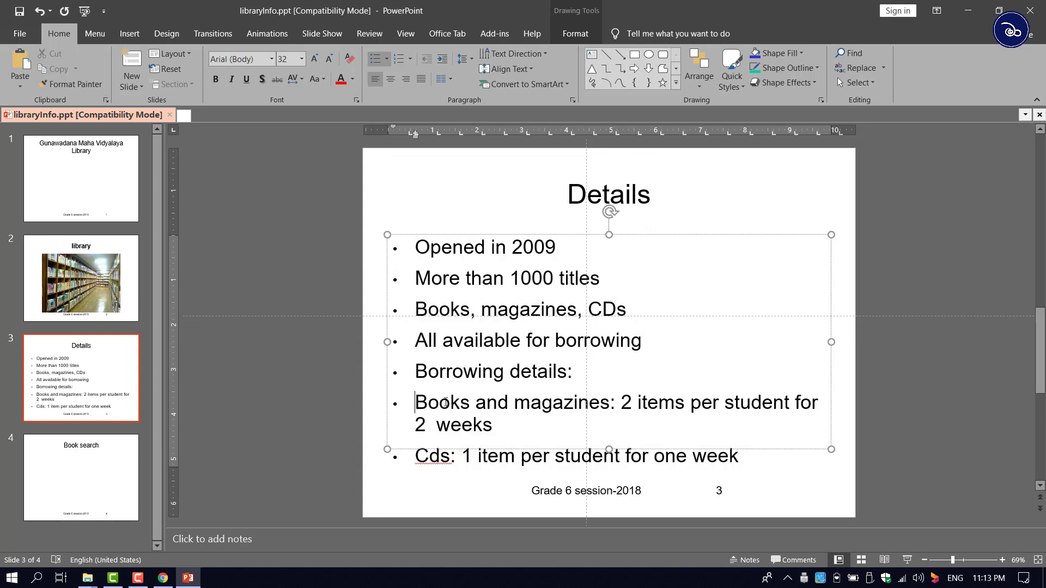
pyautogui.press('Tab')
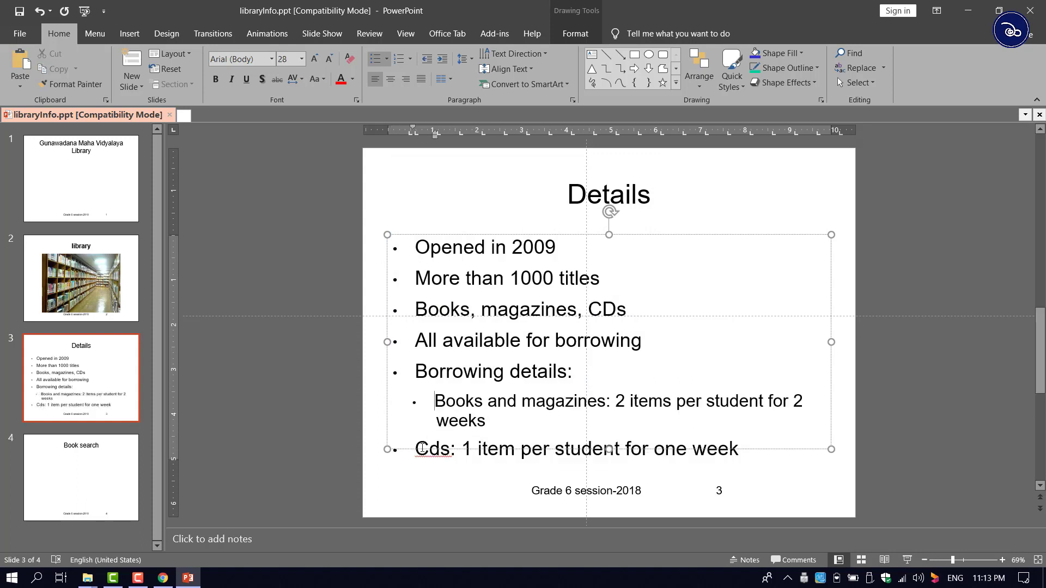
pyautogui.press('Escape')
pyautogui.click(416, 443)
pyautogui.press('Tab')
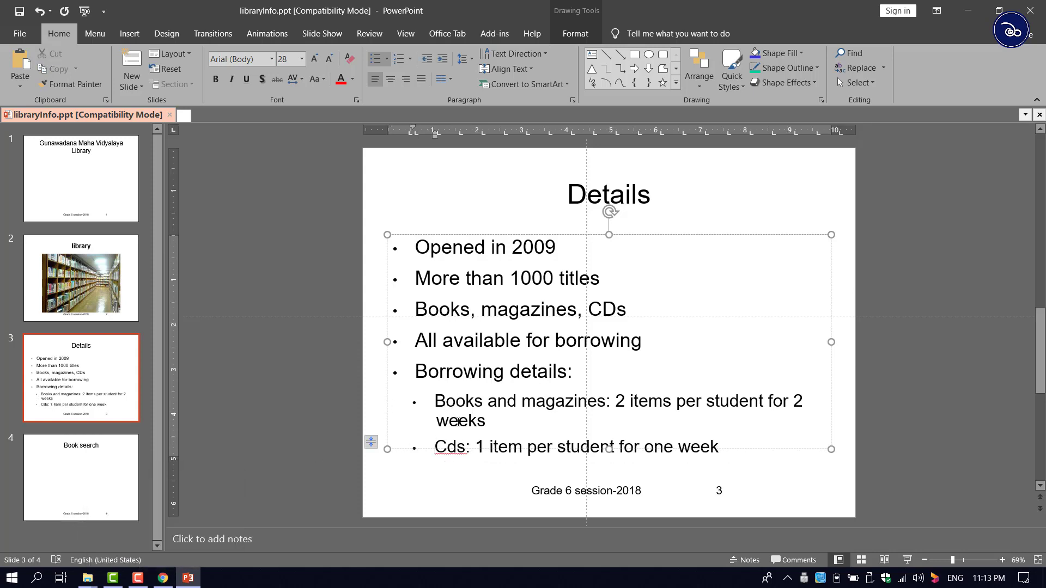
pyautogui.click(167, 581)
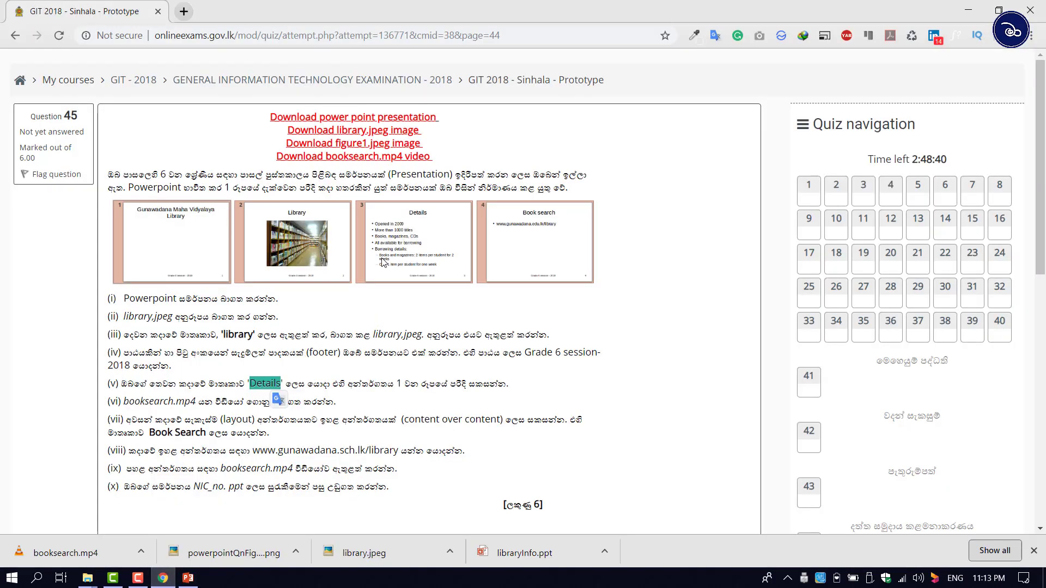
pyautogui.click(188, 578)
# Step: Give the two borrowing sub-points on slide 3, Details, square bullets
pyautogui.click(483, 401)
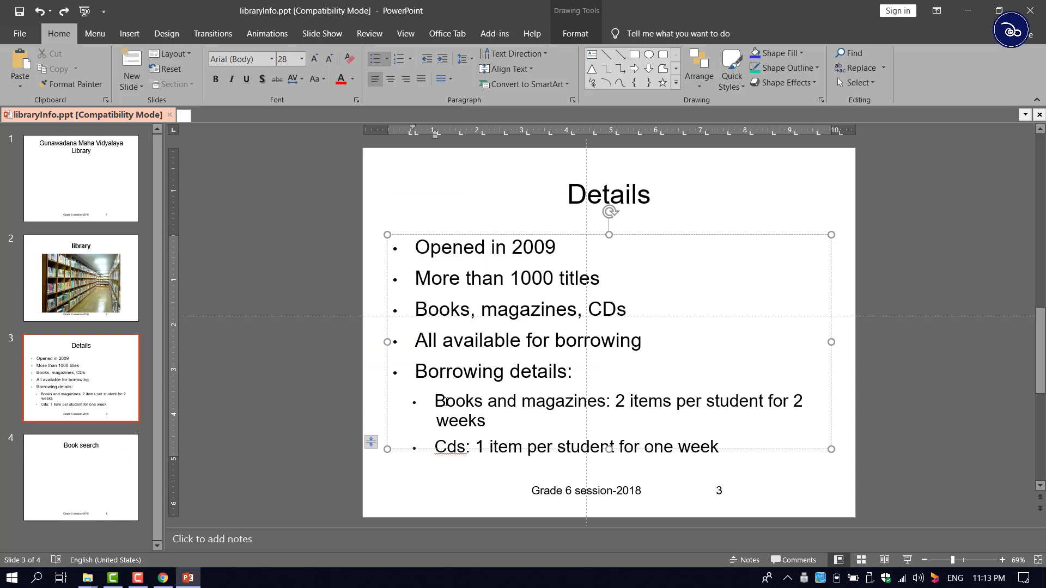
pyautogui.moveTo(436, 397); pyautogui.dragTo(729, 445)
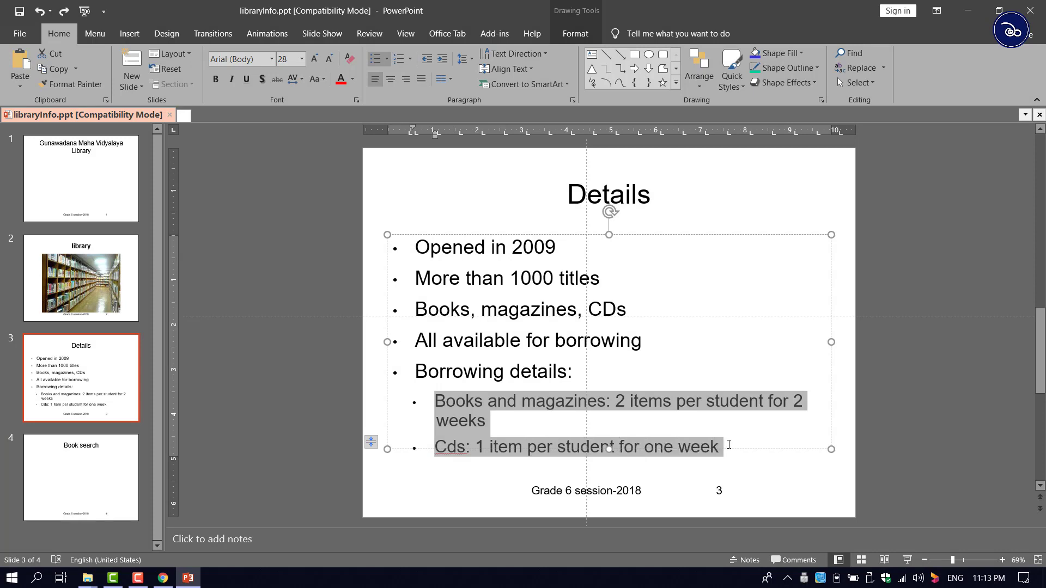
pyautogui.click(386, 59)
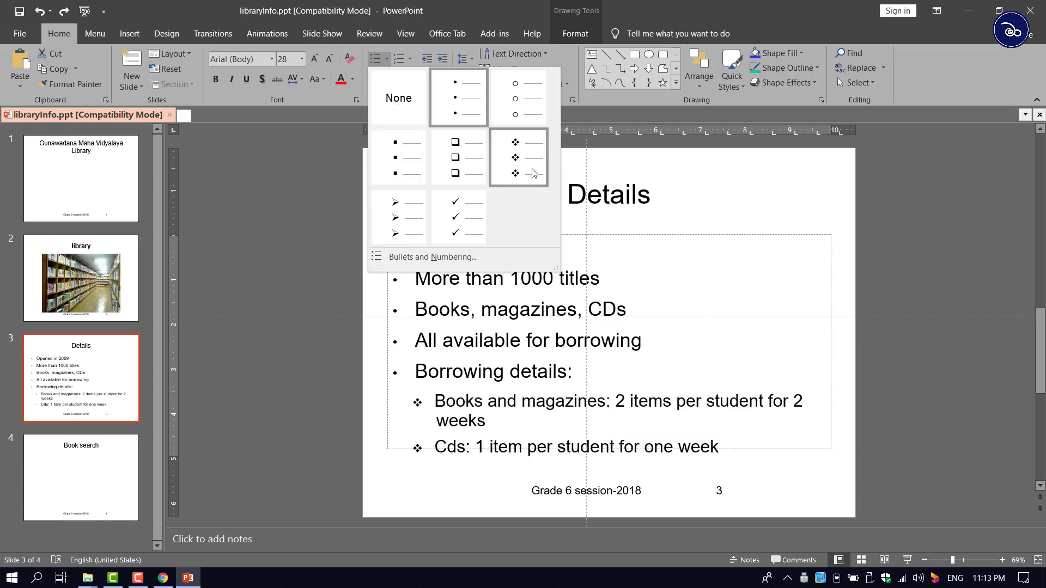
pyautogui.click(391, 164)
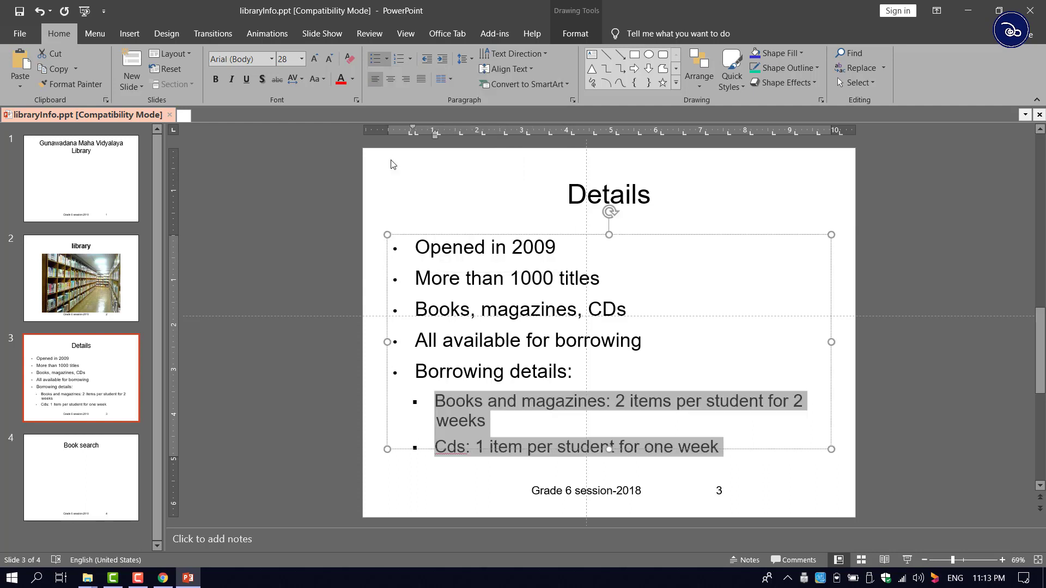
pyautogui.click(550, 422)
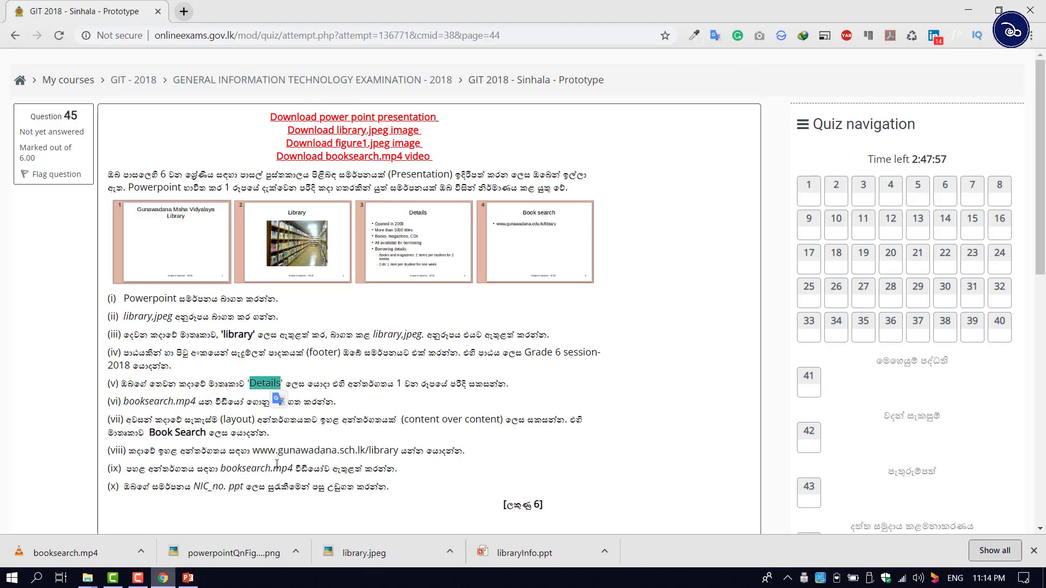
pyautogui.click(163, 578)
# Step: Read question items (vi) and (vii) on the video and slide layout requirements
pyautogui.click(128, 402)
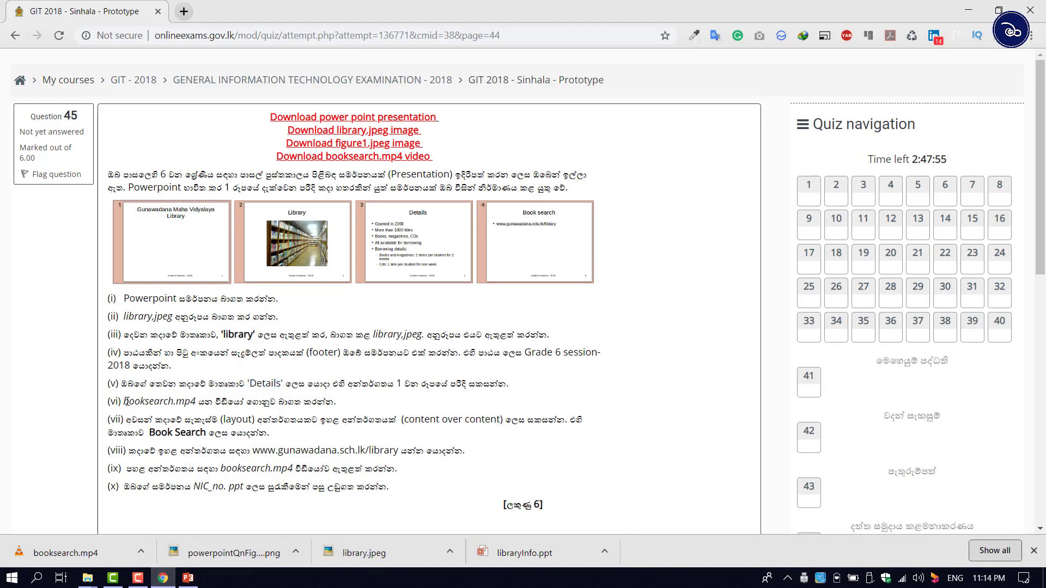
pyautogui.moveTo(111, 404); pyautogui.dragTo(334, 403)
pyautogui.click(194, 419)
pyautogui.moveTo(109, 421); pyautogui.dragTo(304, 434)
pyautogui.click(194, 433)
# Step: Apply the Title and Content Over Text layout to slide 4, Book search
pyautogui.click(188, 577)
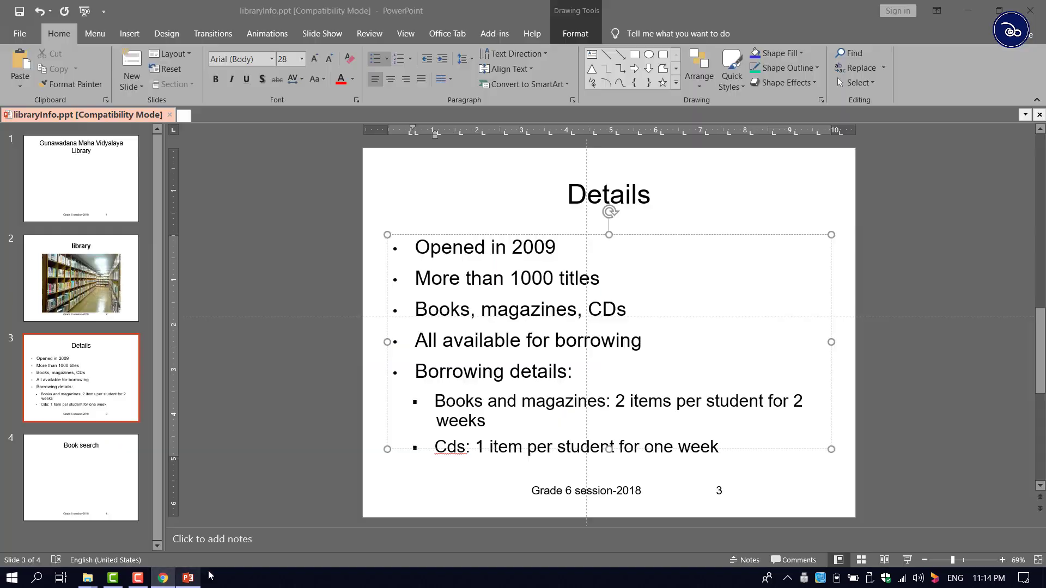
pyautogui.click(103, 455)
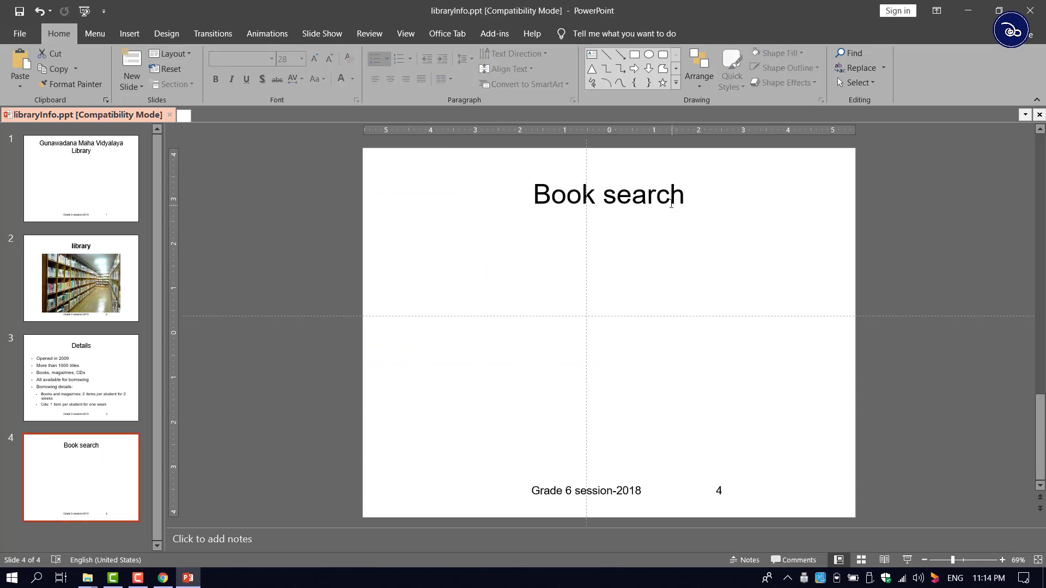
pyautogui.click(650, 199)
pyautogui.click(504, 334)
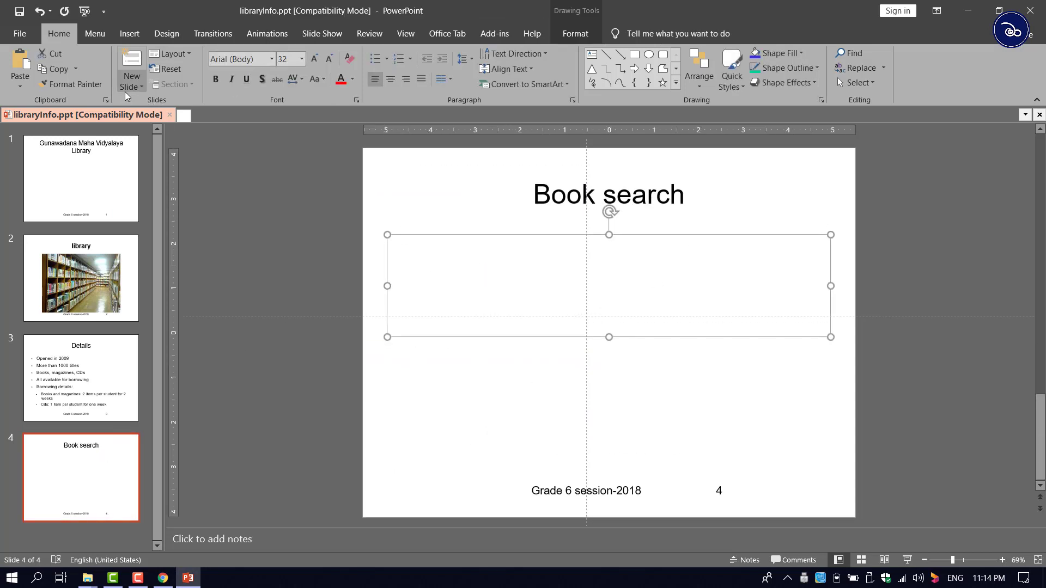
pyautogui.click(191, 53)
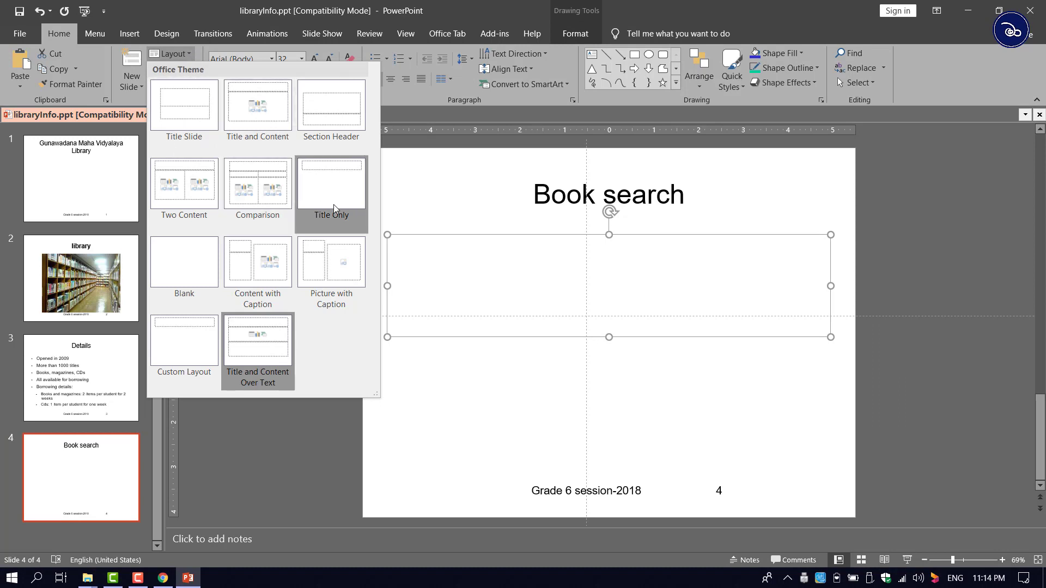
pyautogui.click(268, 342)
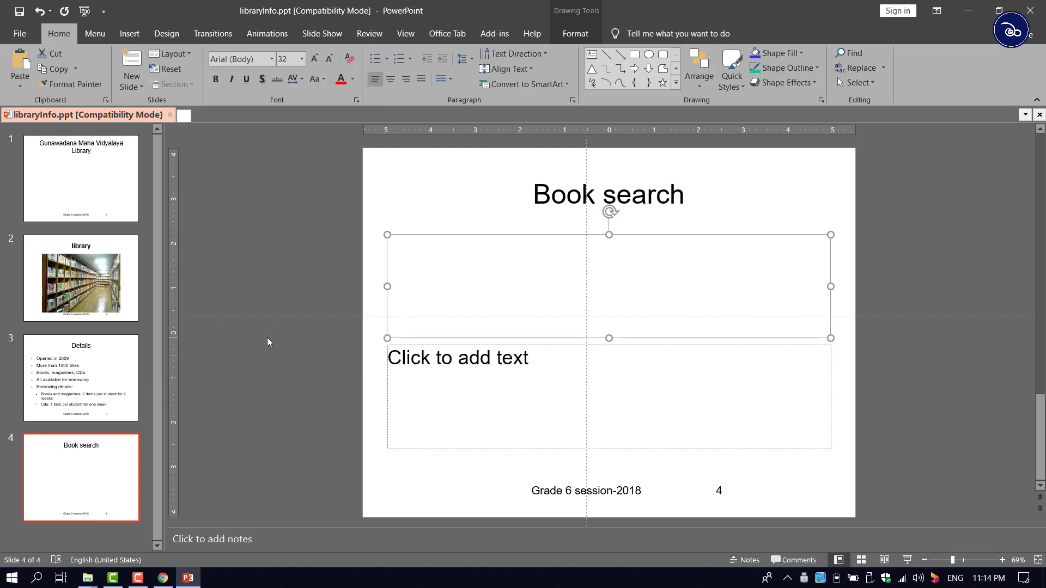
pyautogui.click(495, 406)
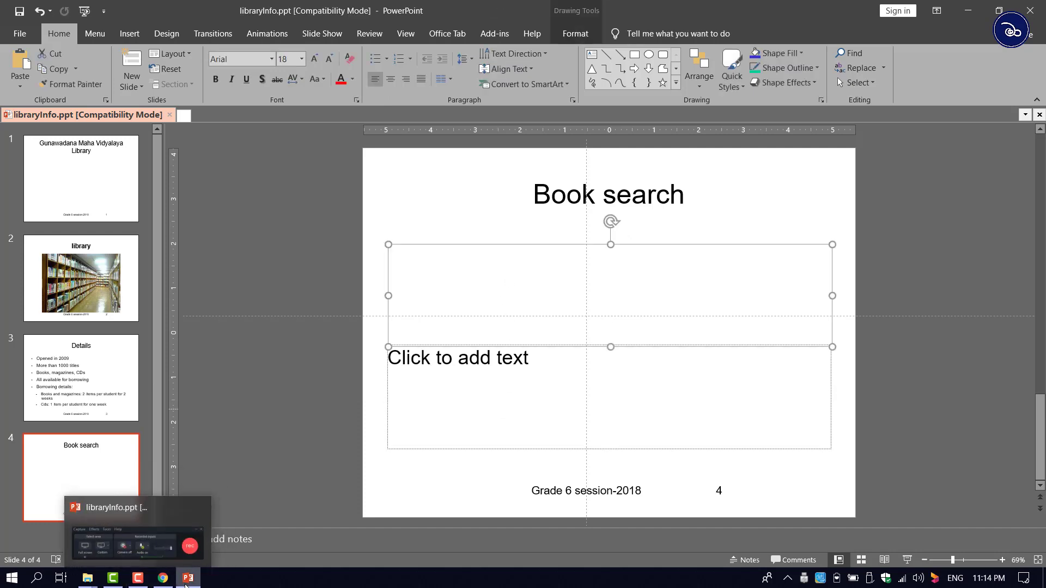
pyautogui.click(163, 578)
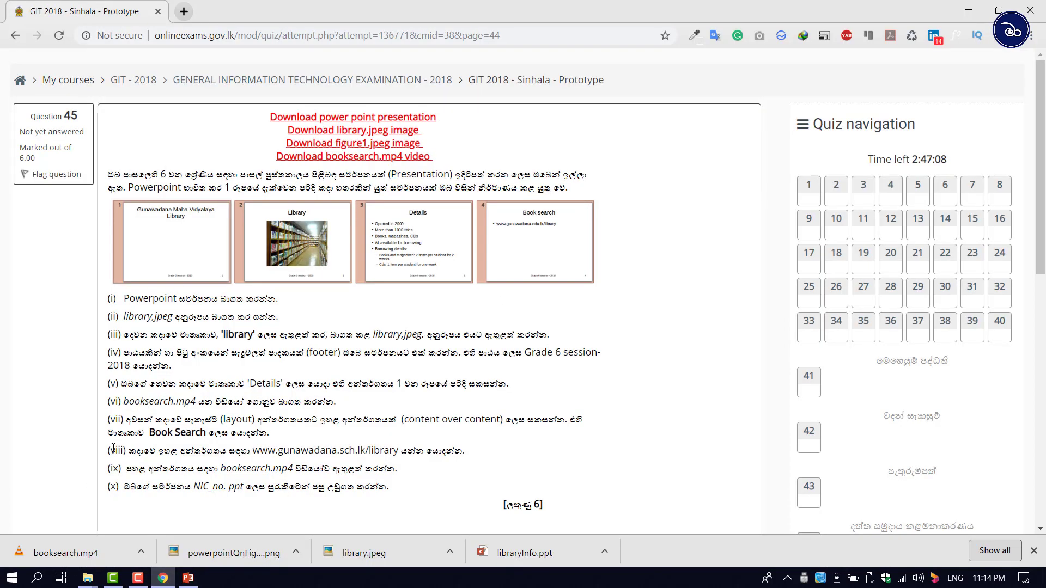
pyautogui.moveTo(109, 452); pyautogui.dragTo(252, 452)
pyautogui.hotkey('ctrl', 'c')
pyautogui.click(404, 451)
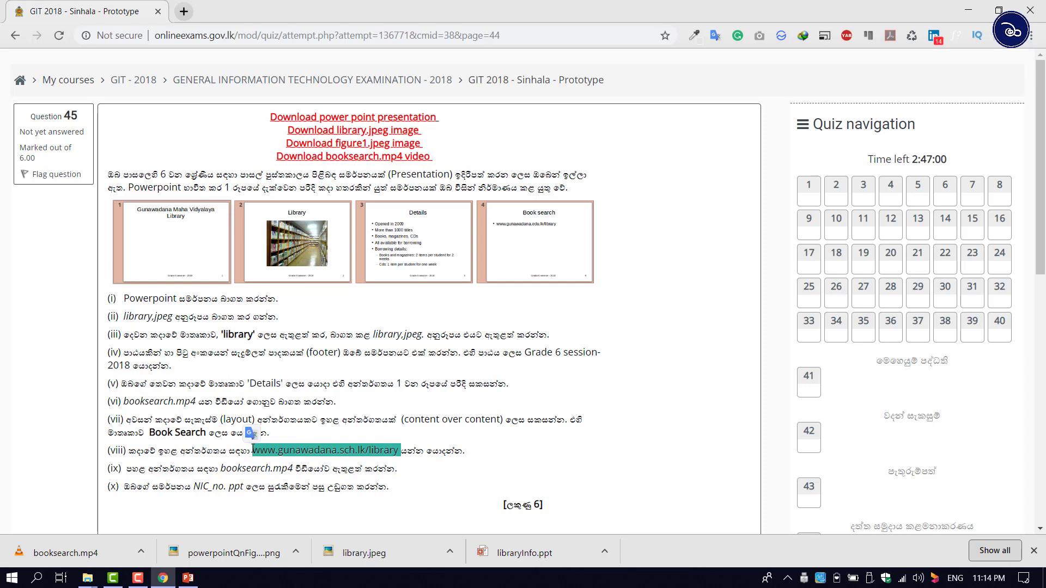
pyautogui.click(188, 578)
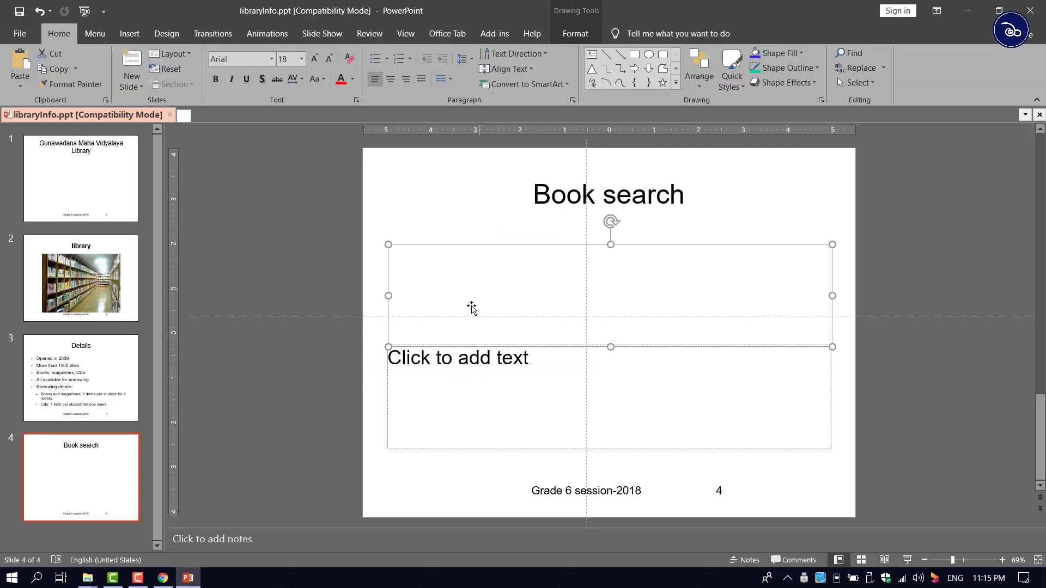
pyautogui.click(444, 381)
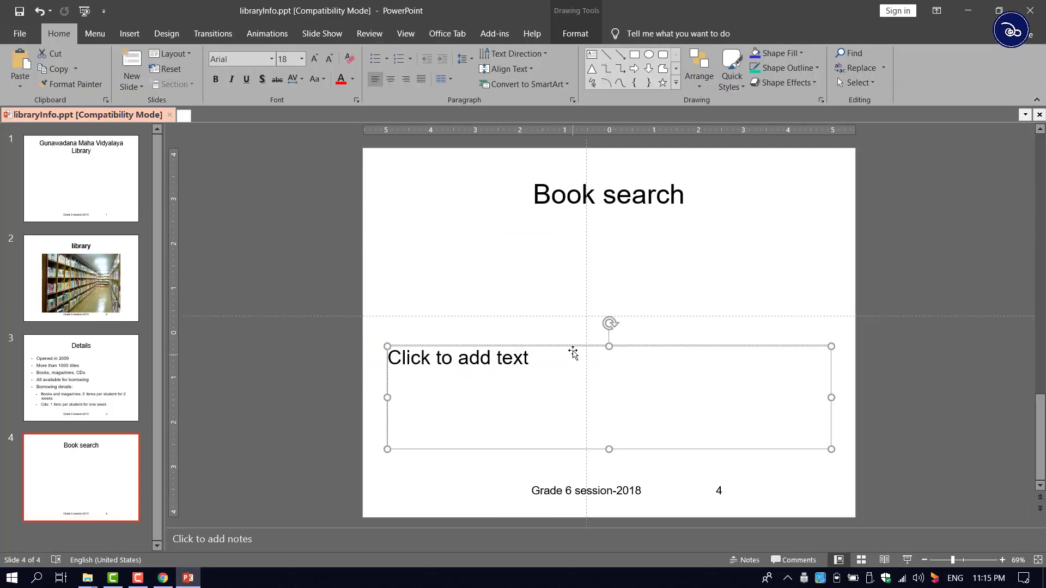
pyautogui.hotkey('ctrl', 'z')
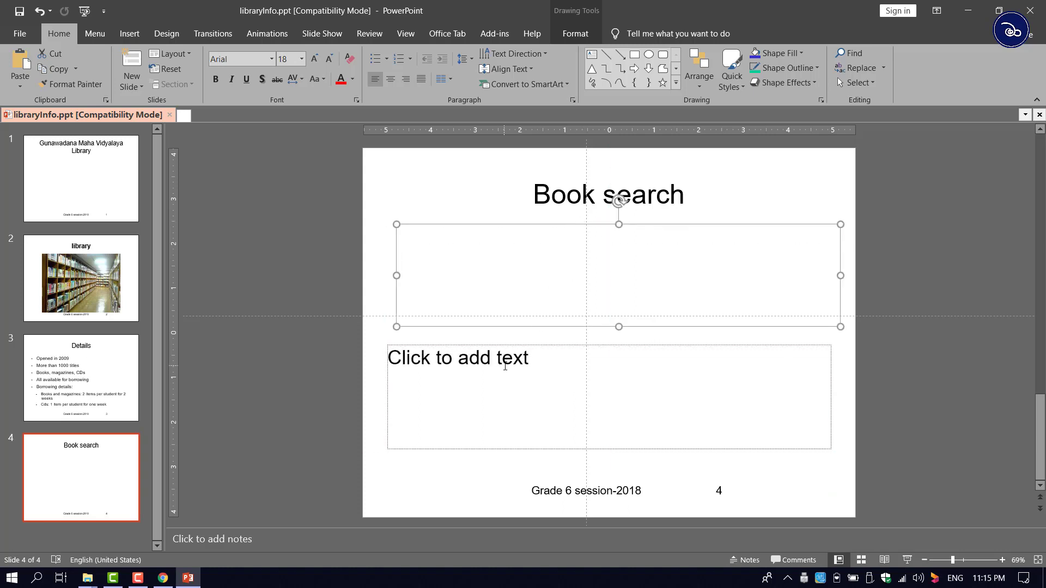
pyautogui.click(501, 365)
pyautogui.hotkey('ctrl', 'v')
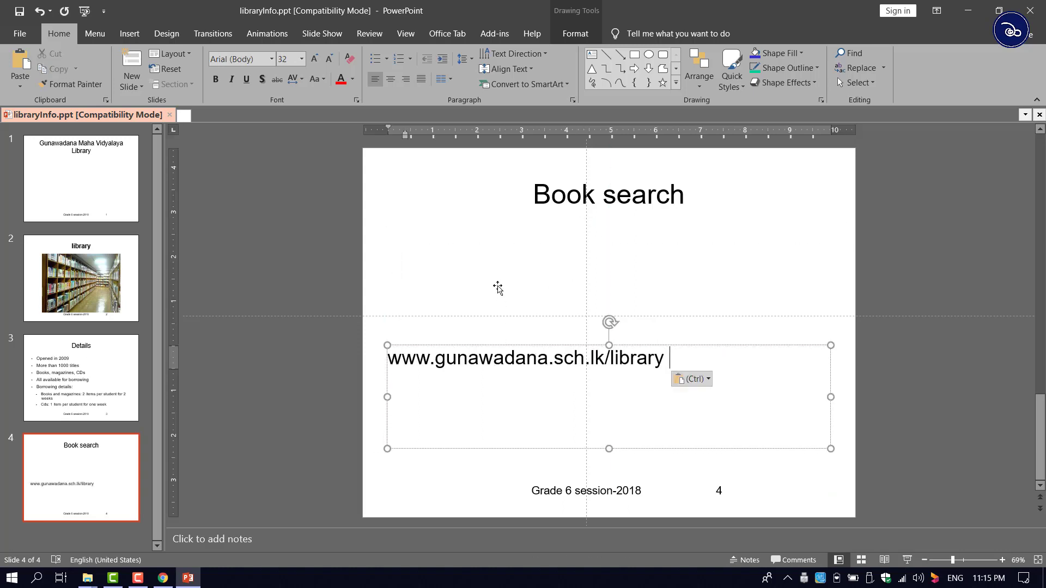
pyautogui.hotkey('ctrl', 'z')
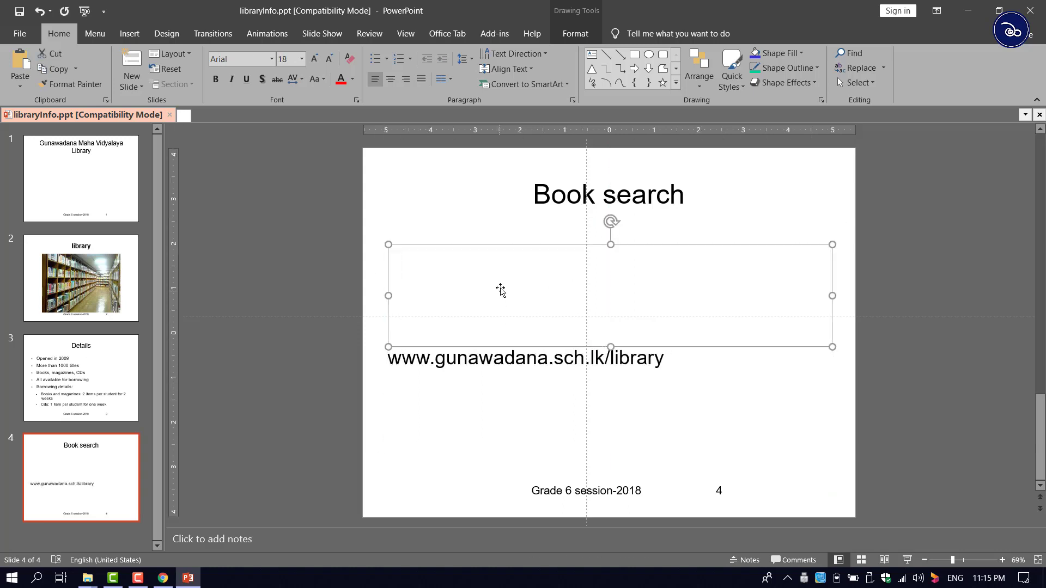
# Step: Reread item (ix)'s instruction to add the booksearch.mp4 video to the slide
pyautogui.click(163, 579)
pyautogui.moveTo(126, 467); pyautogui.dragTo(387, 468)
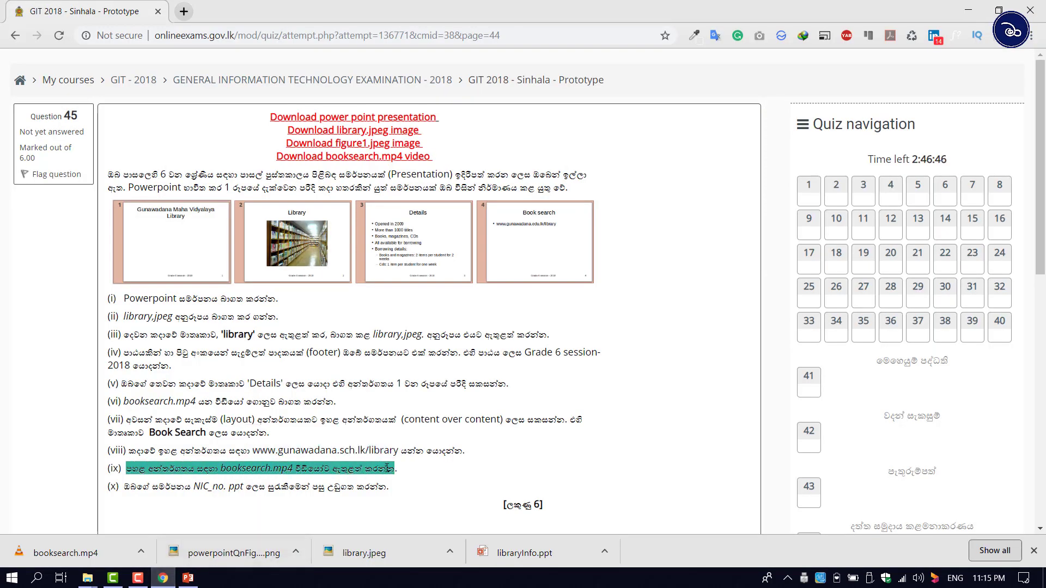
pyautogui.click(188, 578)
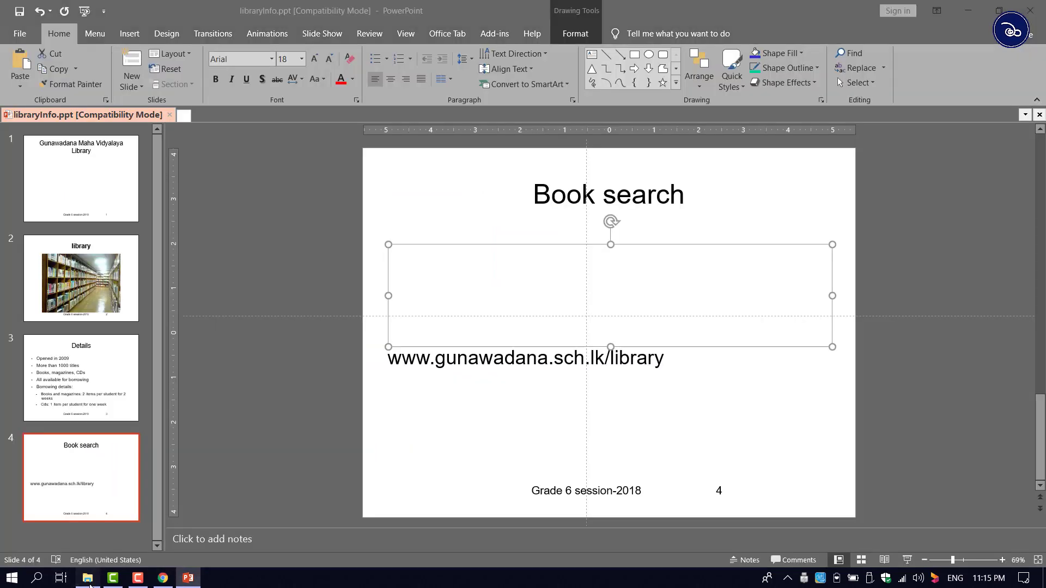
pyautogui.click(87, 578)
# Step: Drag booksearch.mp4 from GIT2018 onto slide 4 and enlarge it to 6.19" × 8.25"
pyautogui.moveTo(545, 6); pyautogui.dragTo(970, 106)
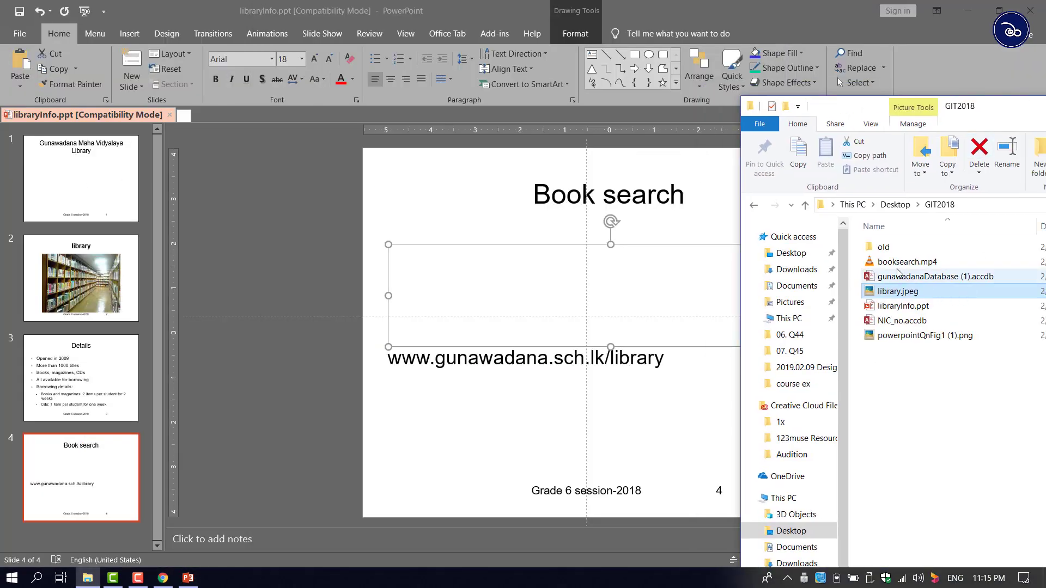
pyautogui.click(926, 263)
pyautogui.moveTo(925, 265); pyautogui.dragTo(467, 294)
pyautogui.moveTo(448, 265); pyautogui.dragTo(448, 265)
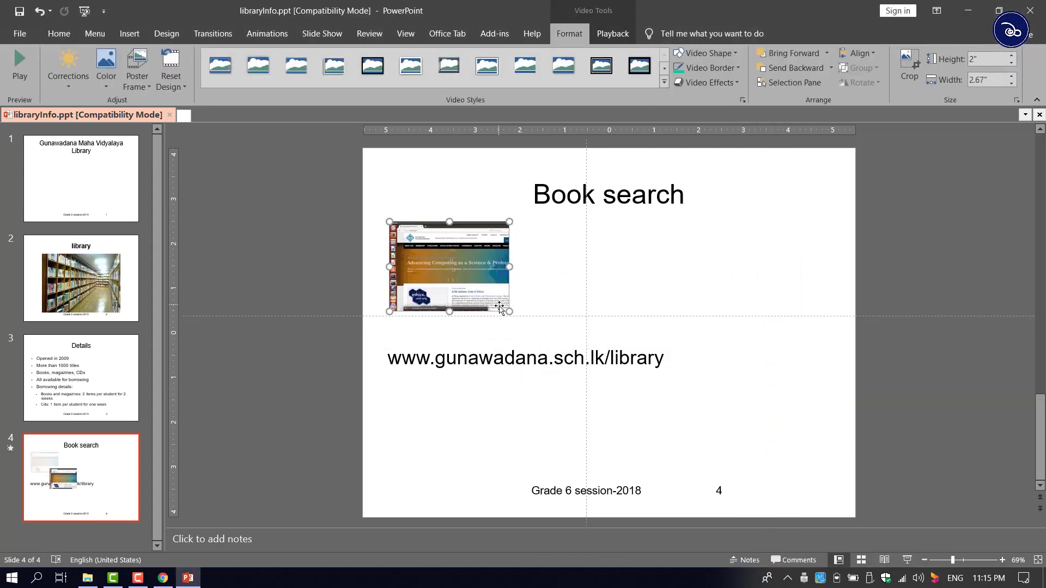
pyautogui.moveTo(508, 312); pyautogui.dragTo(758, 409)
pyautogui.moveTo(577, 362); pyautogui.dragTo(589, 360)
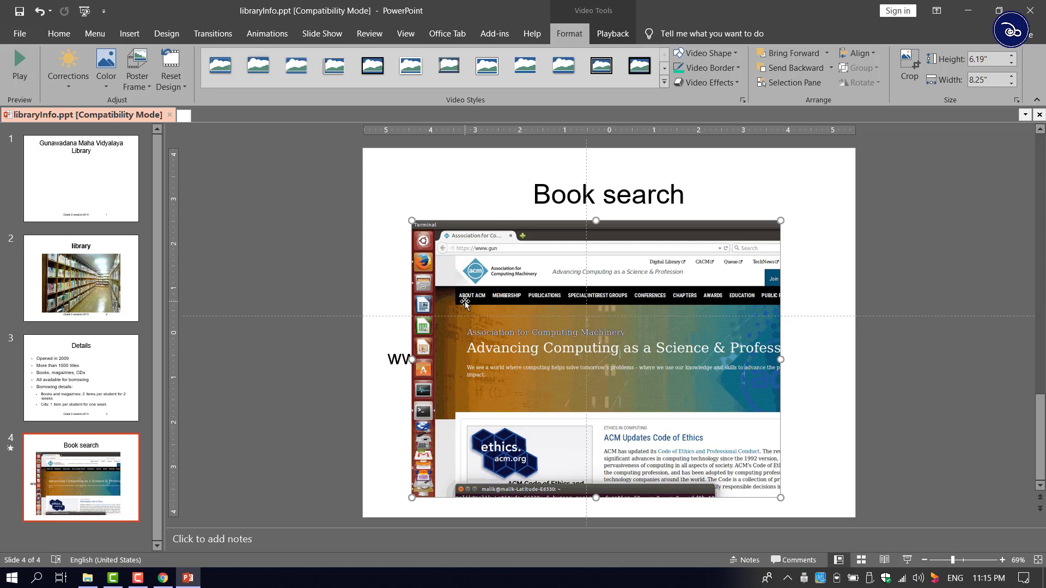
pyautogui.rightClick(482, 280)
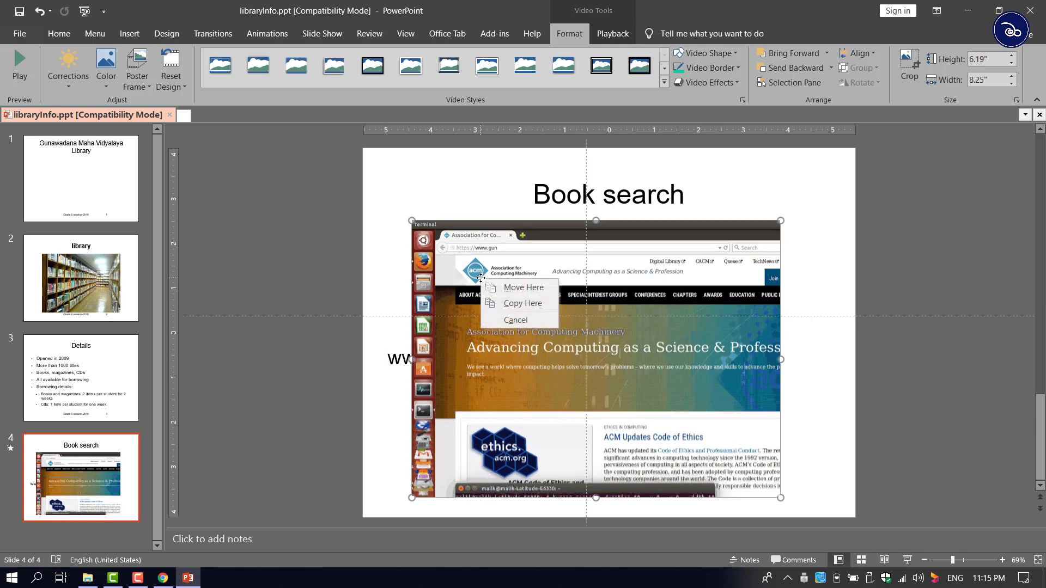
# Step: Send the video to back and move the URL just under the Book search title
pyautogui.rightClick(623, 253)
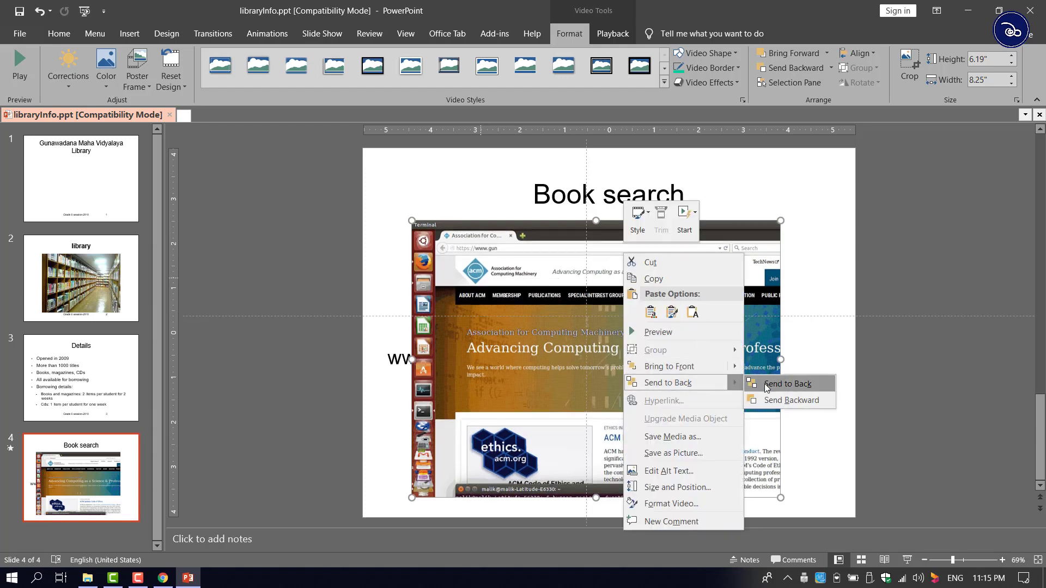
pyautogui.click(766, 385)
pyautogui.click(559, 351)
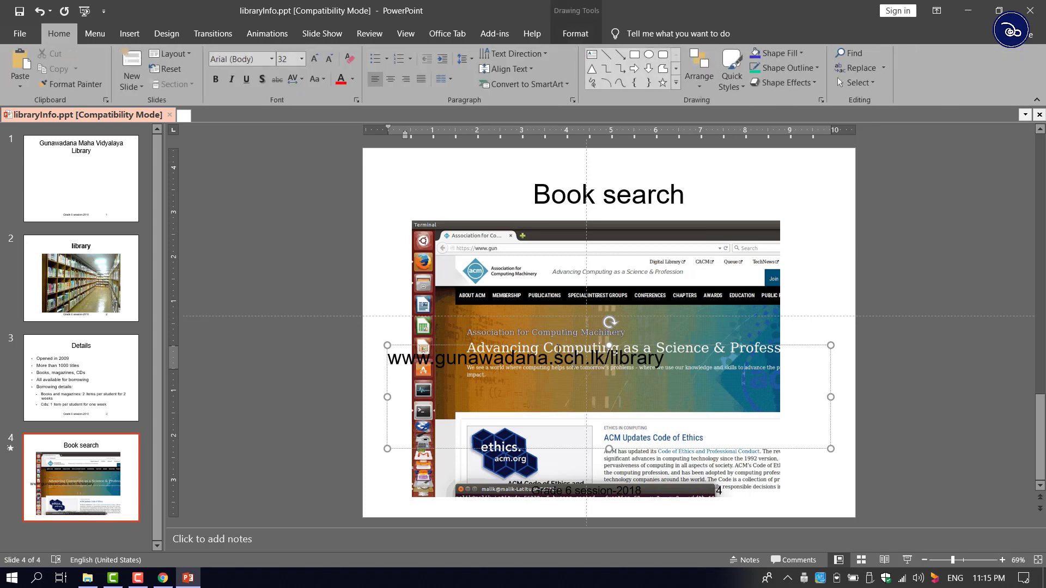
pyautogui.moveTo(558, 349); pyautogui.dragTo(584, 217)
# Step: Shrink the video so it sits below the URL text
pyautogui.click(539, 427)
pyautogui.moveTo(781, 222)
pyautogui.mouseDown()
pyautogui.moveTo(724, 251)
pyautogui.moveTo(730, 258)
pyautogui.mouseUp()
pyautogui.click(681, 298)
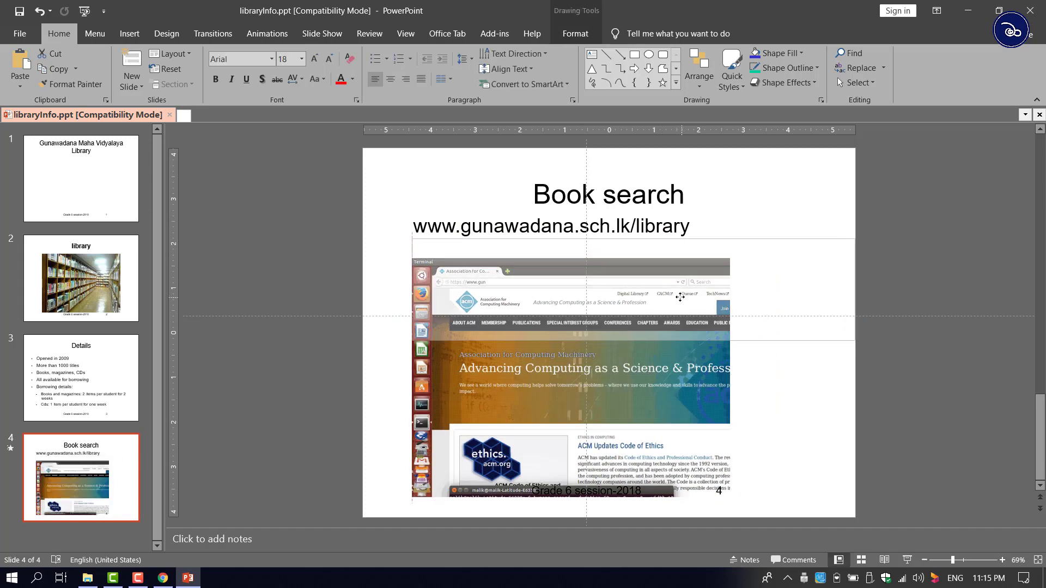
pyautogui.click(806, 392)
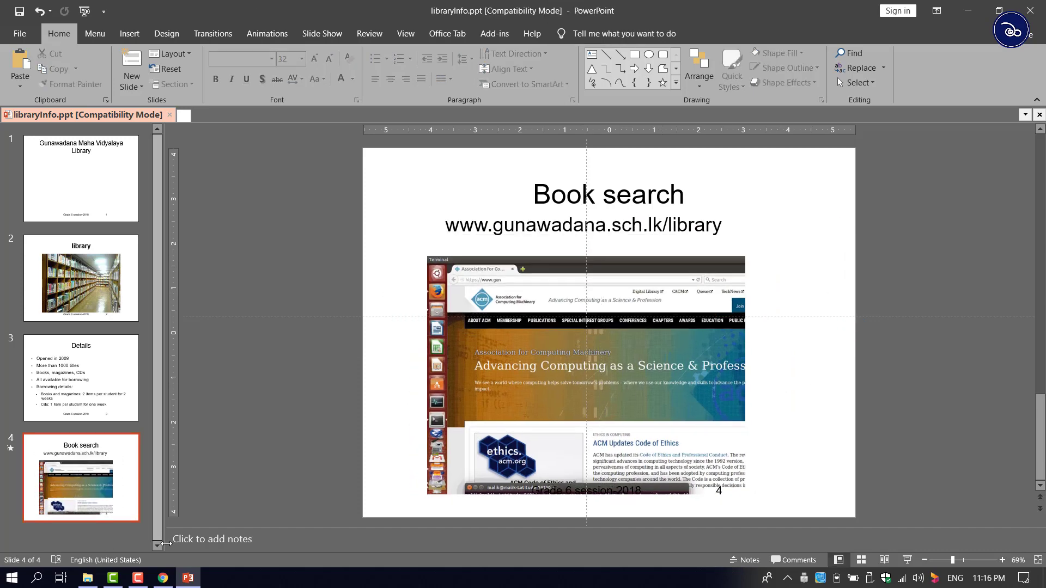
pyautogui.moveTo(166, 582)
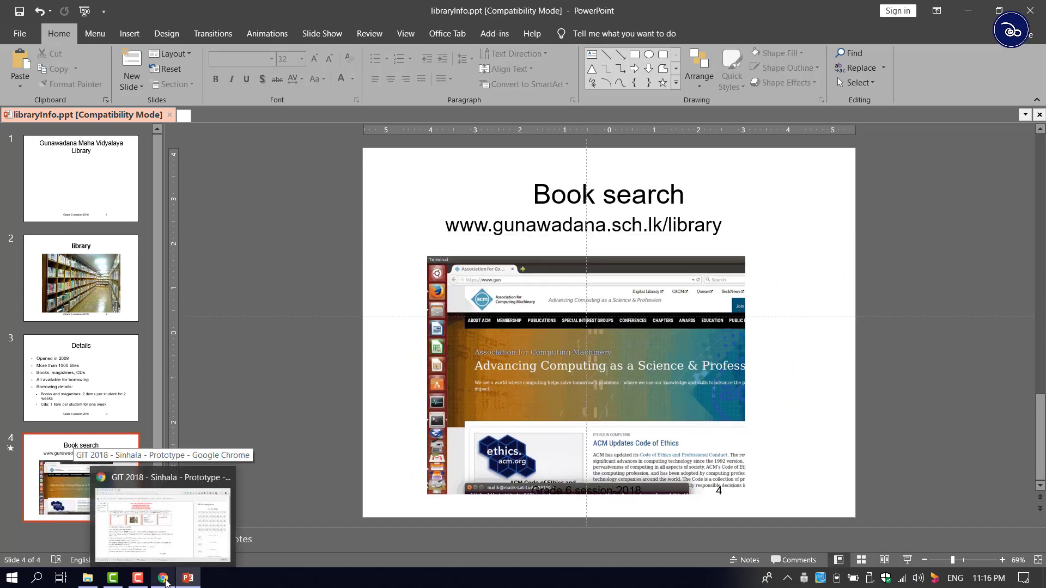
pyautogui.click(159, 487)
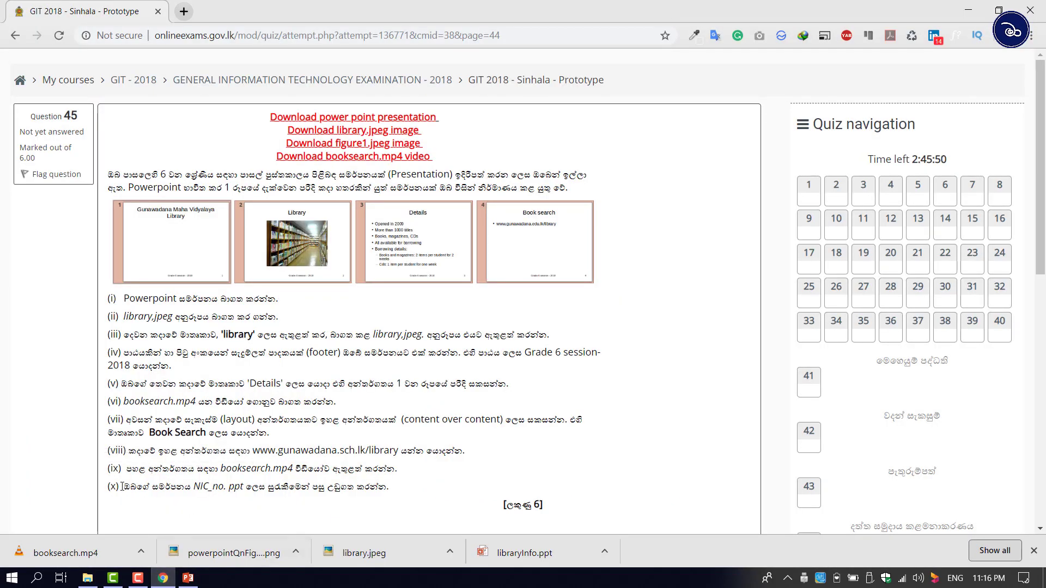
pyautogui.moveTo(121, 487); pyautogui.dragTo(154, 474)
pyautogui.click(232, 487)
pyautogui.scroll(-2, 399, 481)
pyautogui.moveTo(195, 350); pyautogui.dragTo(225, 353)
pyautogui.hotkey('alt', 'Tab')
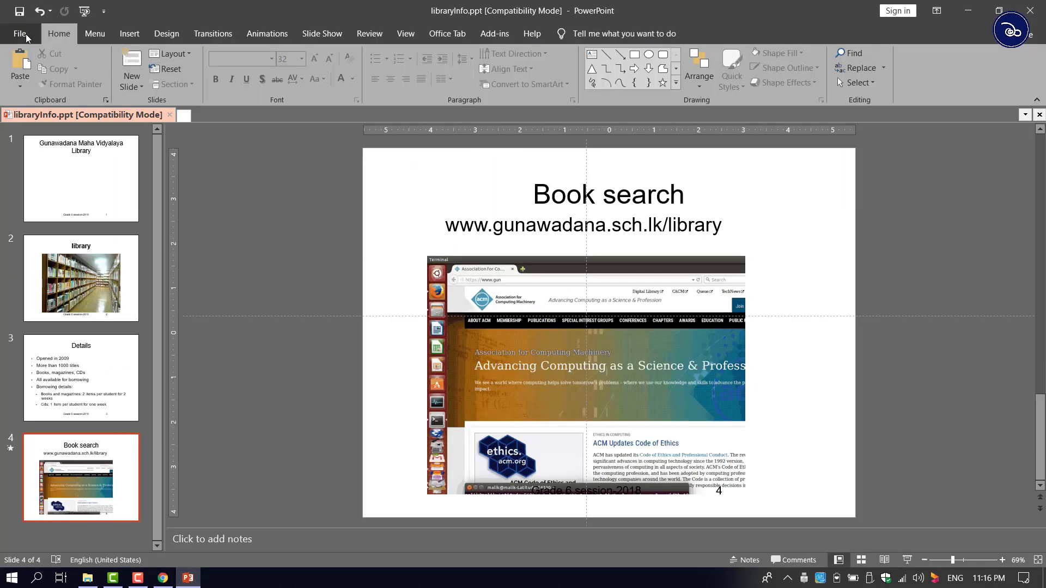
# Step: Save the presentation as NIC_no.ppt (PowerPoint 97-2003) in the GIT2018 folder
pyautogui.click(25, 34)
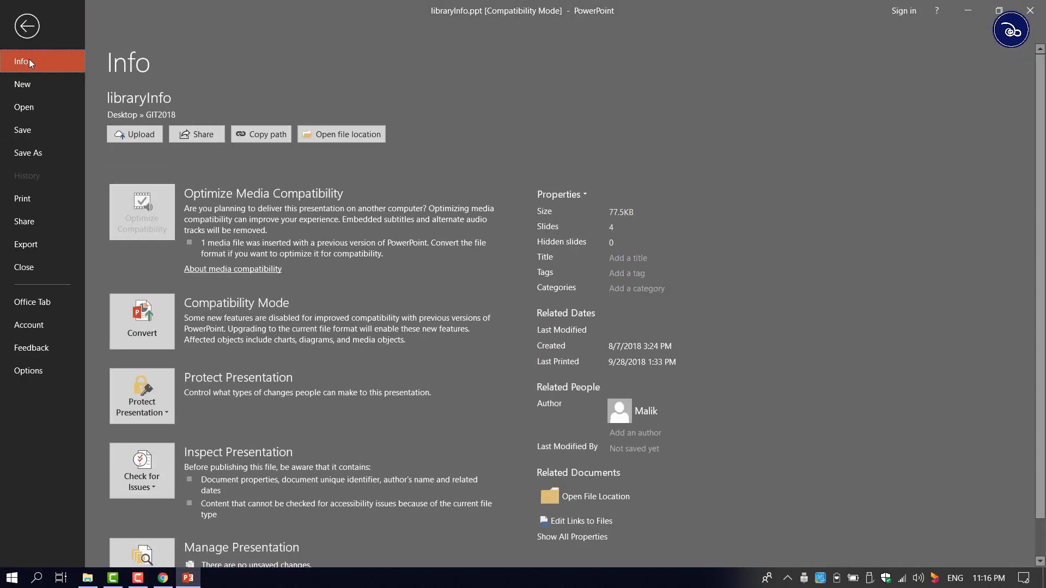
pyautogui.click(27, 156)
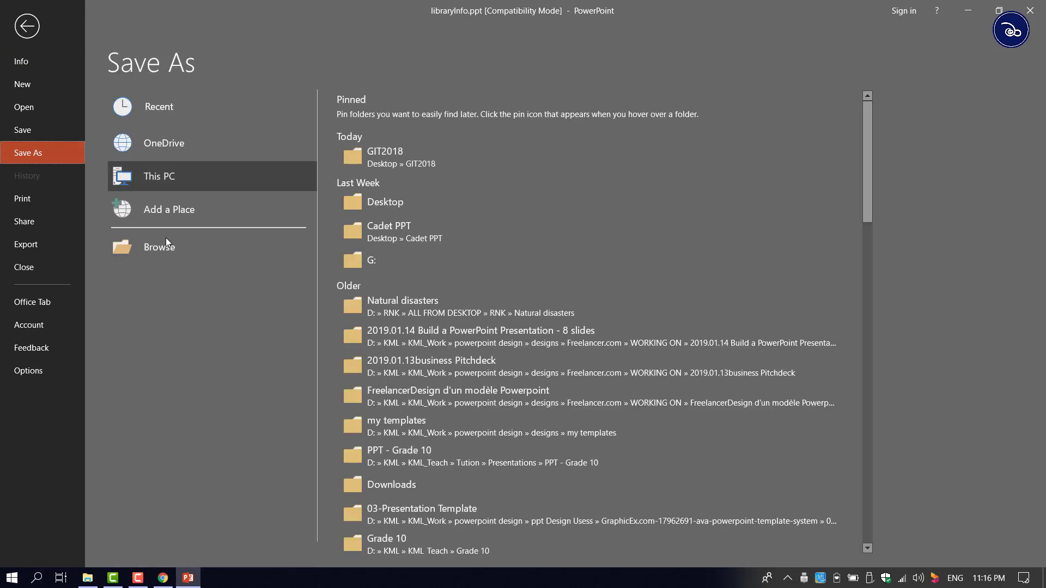
pyautogui.click(401, 168)
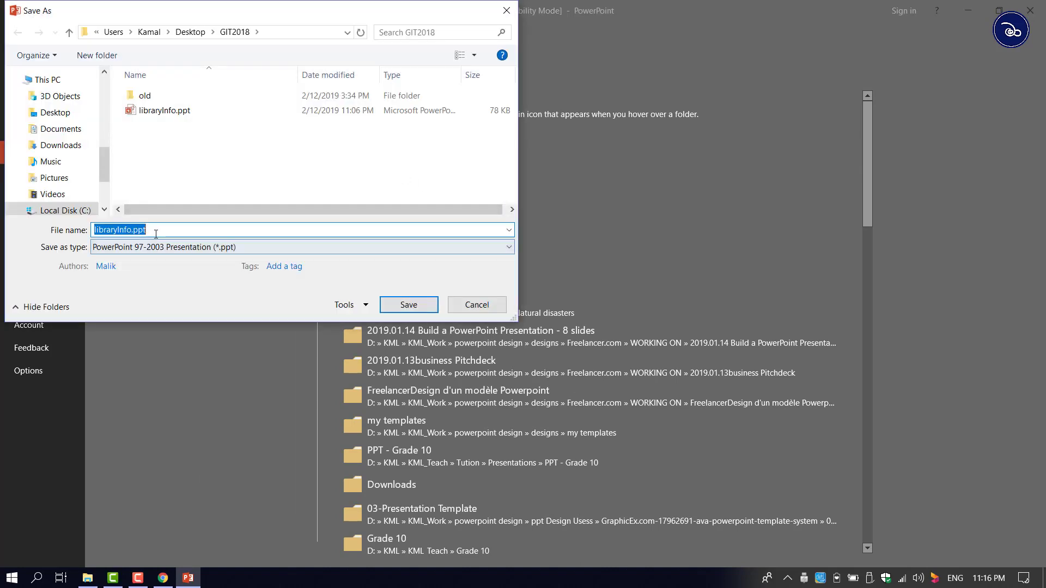
pyautogui.write('NIC_no')
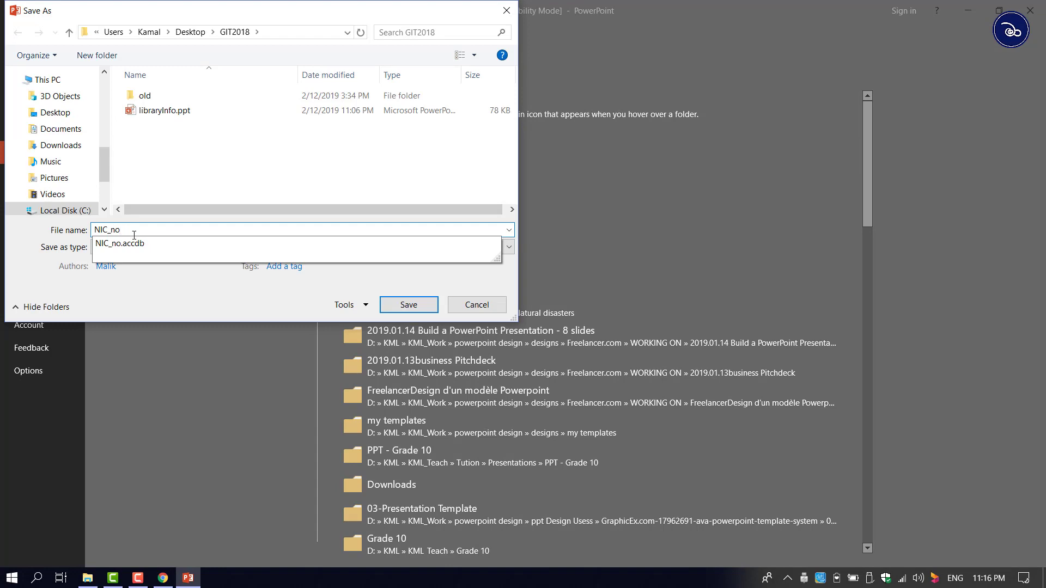
pyautogui.press('Escape')
pyautogui.click(408, 305)
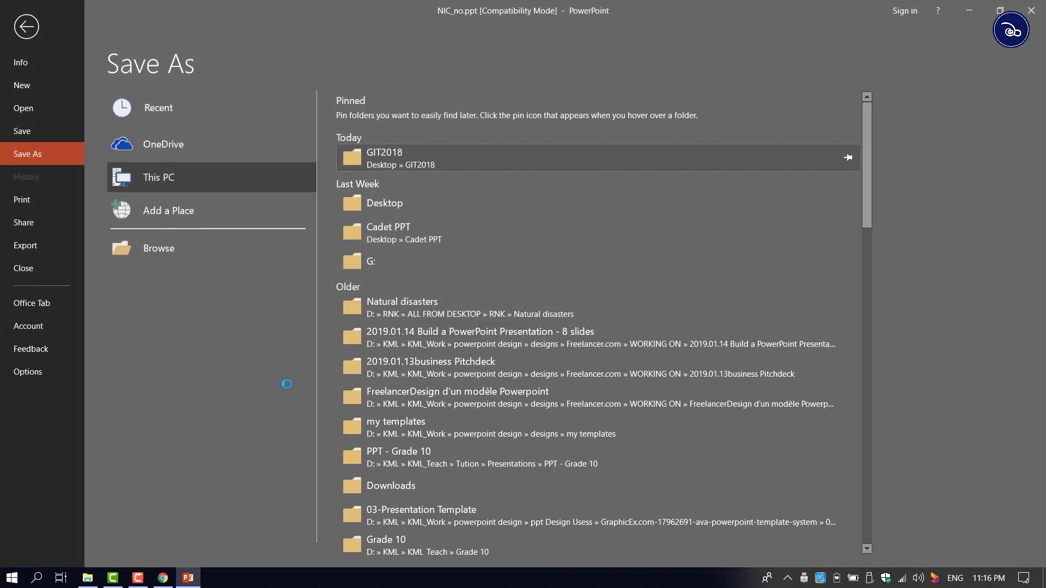
pyautogui.hotkey('alt', 'Tab')
# Step: Attach NIC_no.ppt as the question 45 answer file and upload it
pyautogui.scroll(-7, 99, 435)
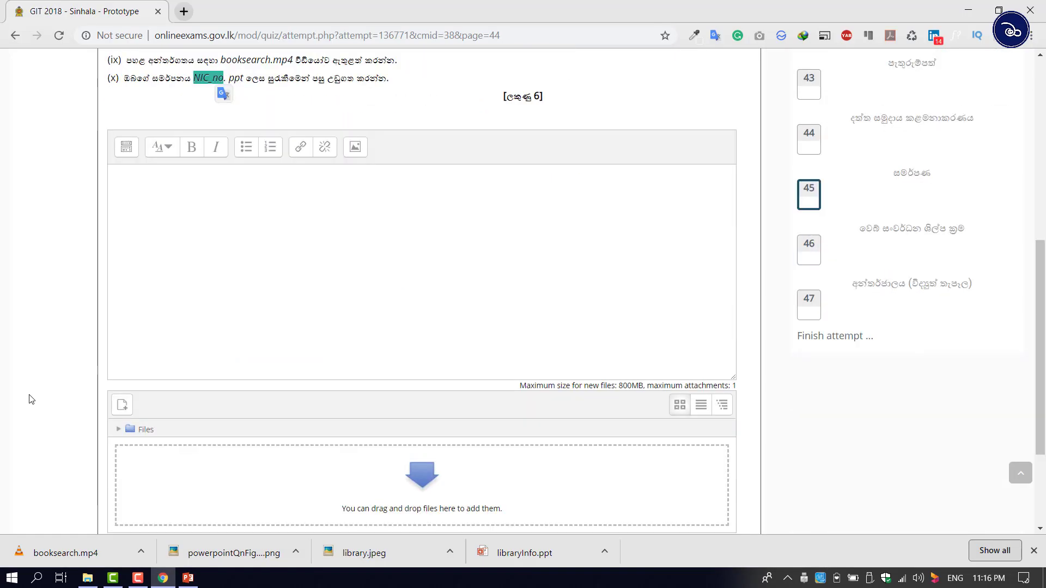
pyautogui.click(425, 349)
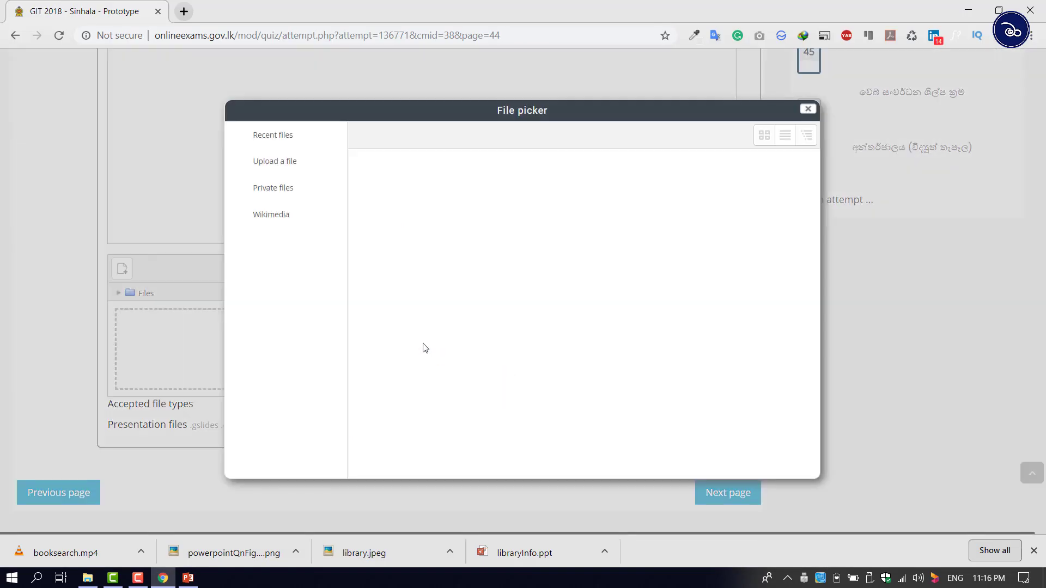
pyautogui.click(292, 163)
pyautogui.click(562, 203)
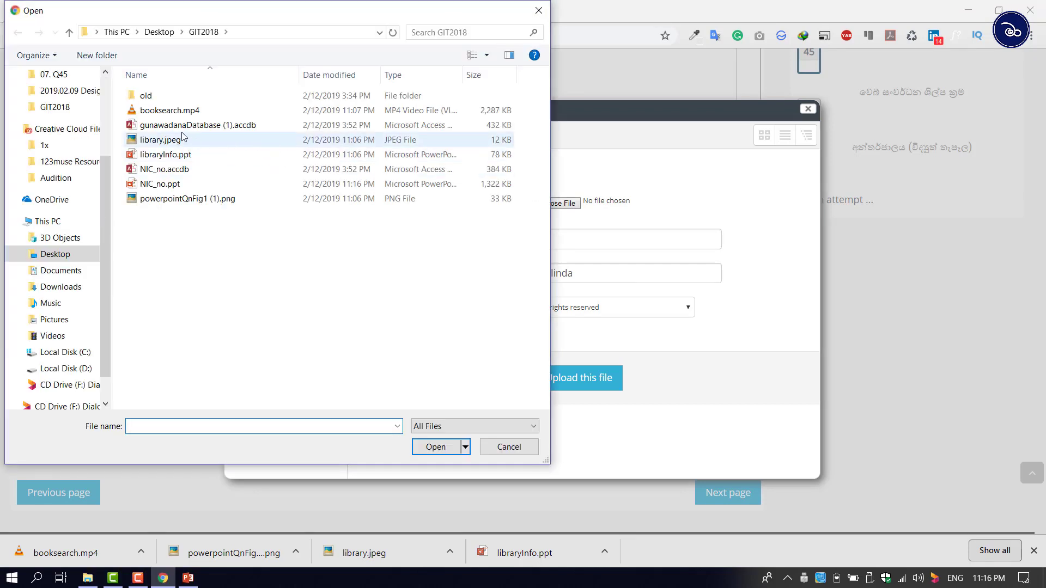
pyautogui.click(132, 186)
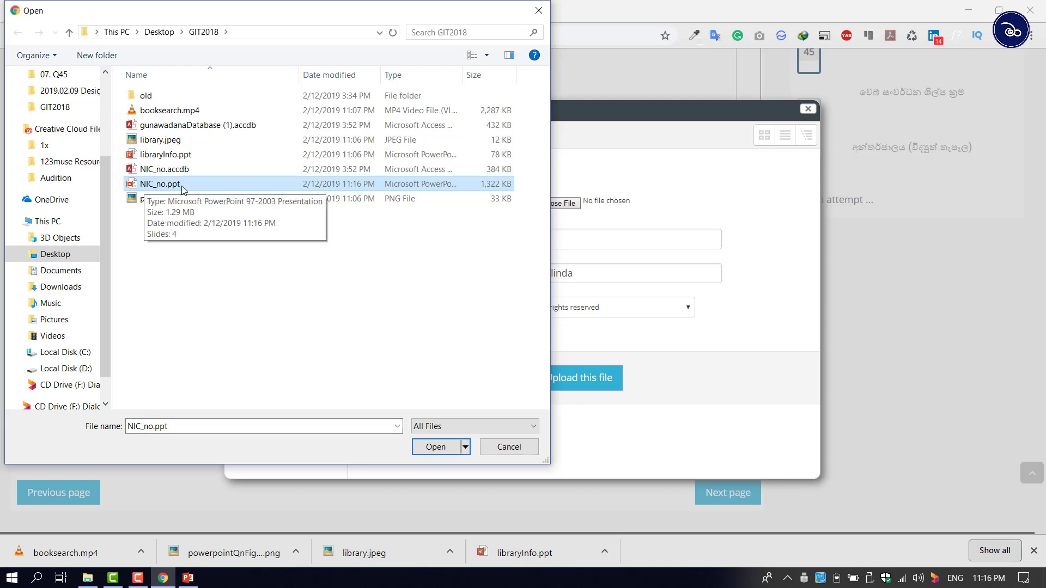
pyautogui.click(434, 447)
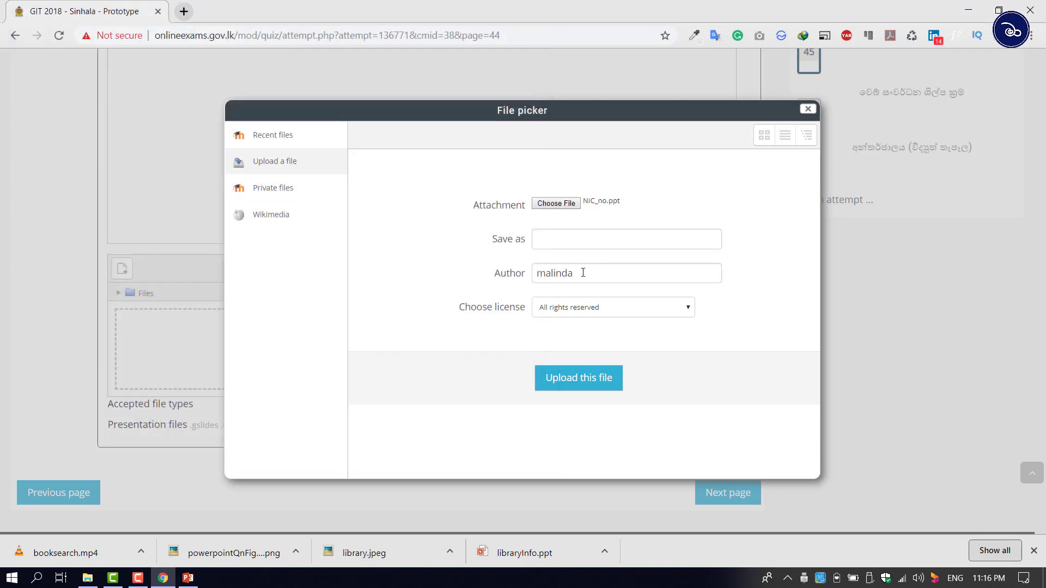
pyautogui.click(567, 389)
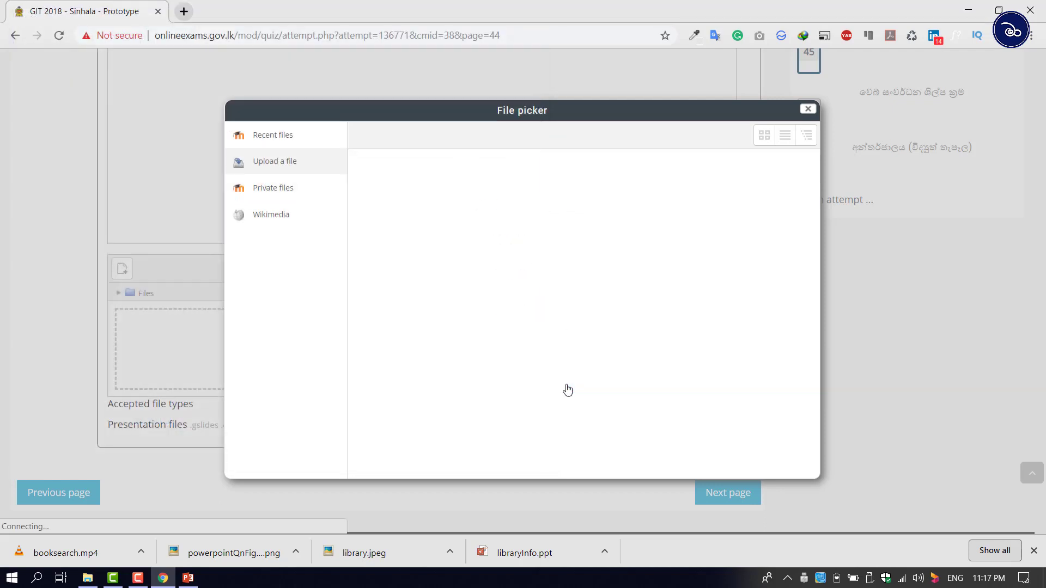